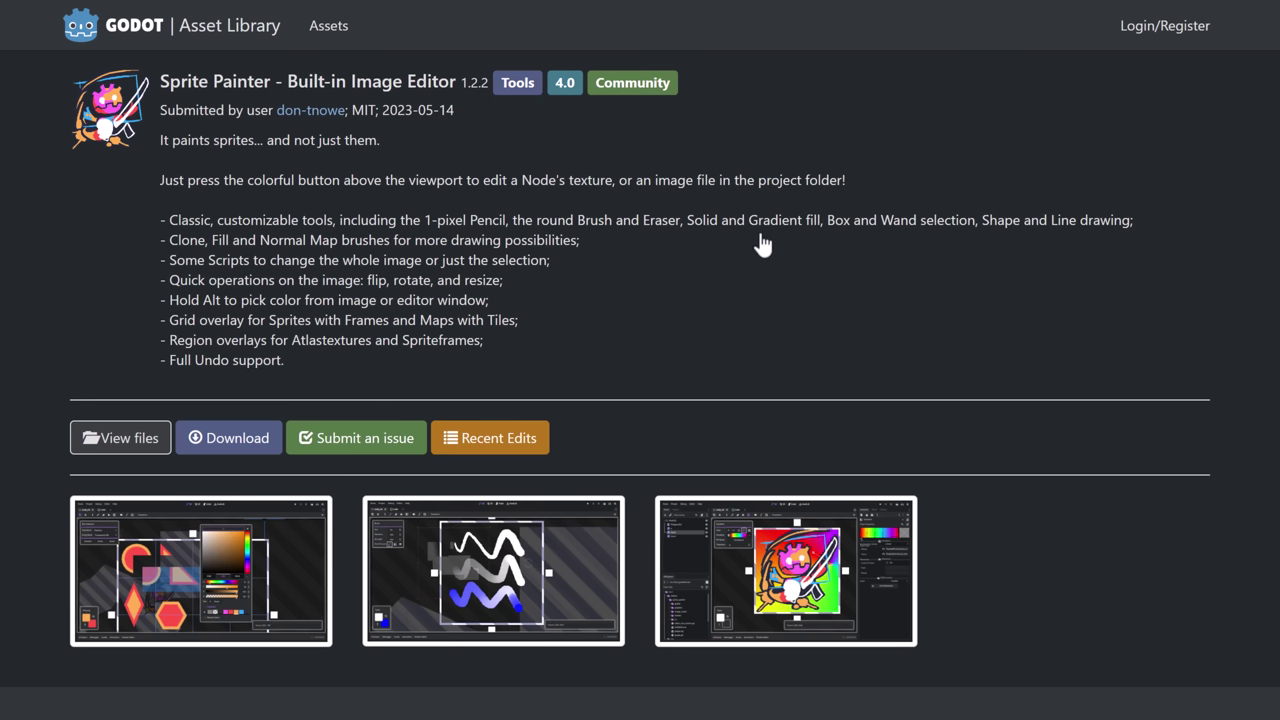
Leave the Sprite Painter Asset Library page and return to the Godot editor's Title scene
{"action": "key", "text": "alt+Tab"}
{"action": "key", "text": "alt+Tab"}
{"action": "key", "text": "alt+Tab"}
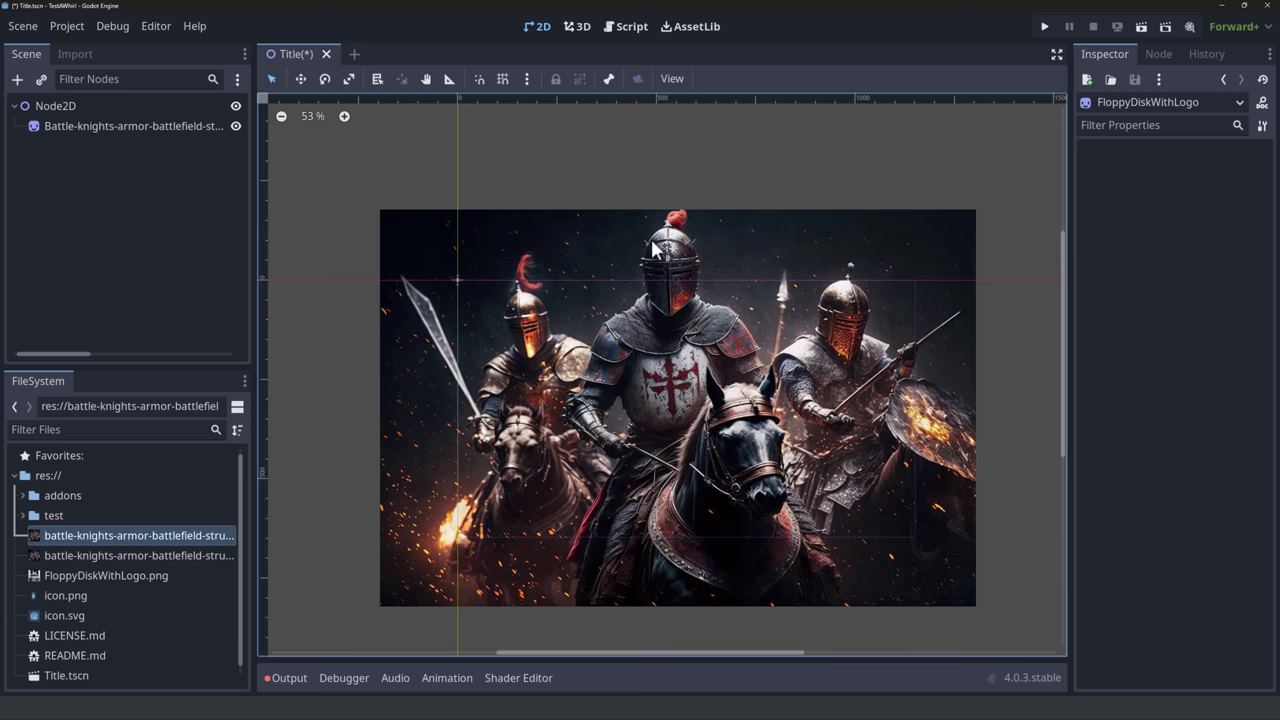
{"action": "left_click", "coordinate": [52, 103]}
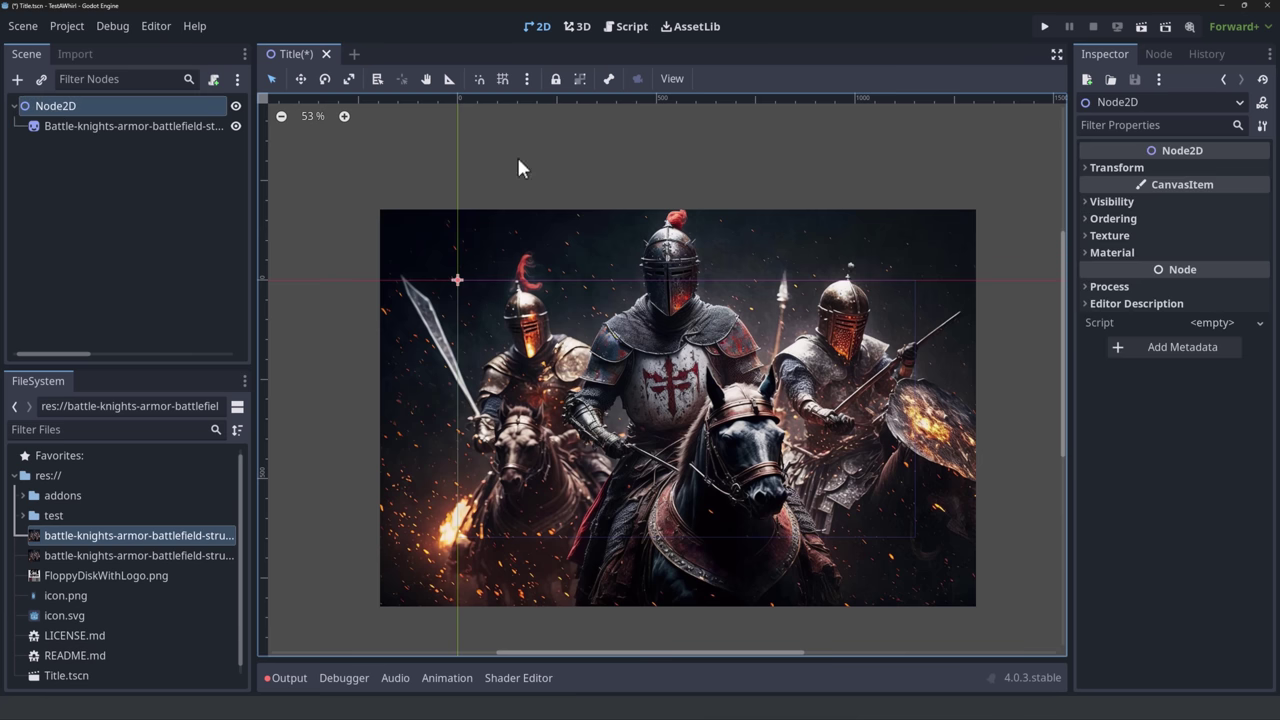
{"action": "left_click", "coordinate": [154, 126]}
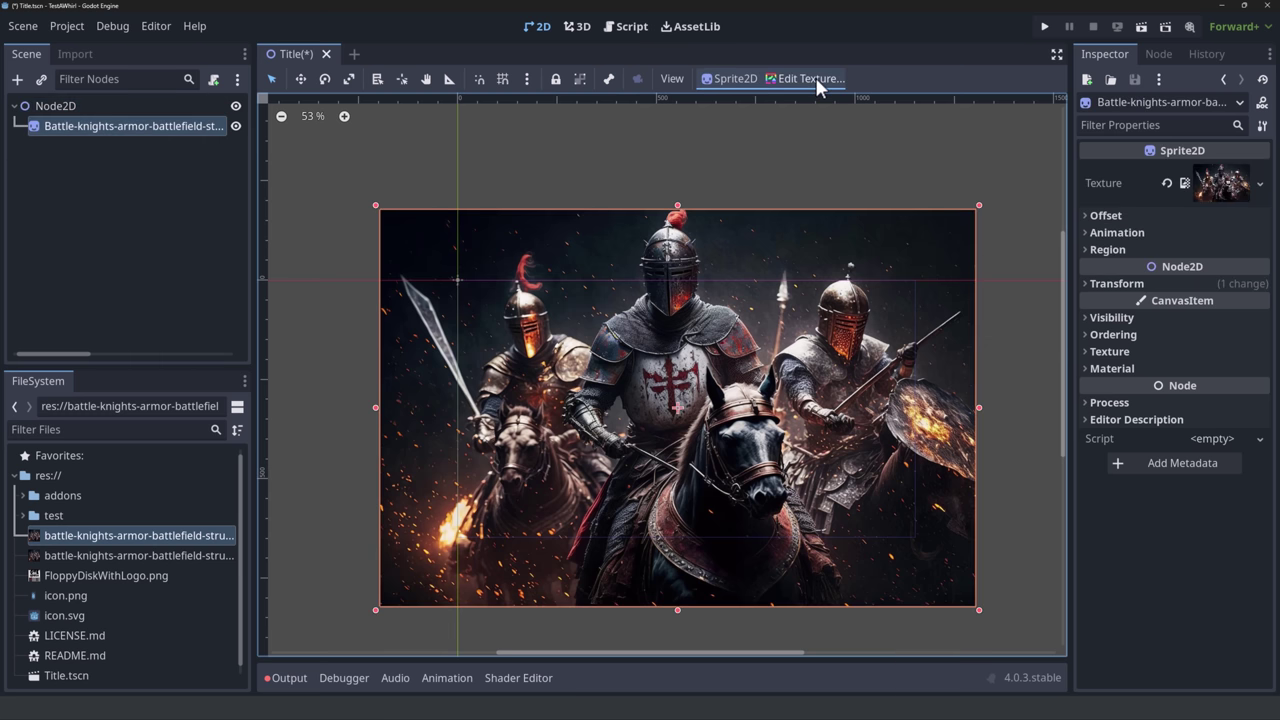
{"action": "left_click", "coordinate": [700, 27]}
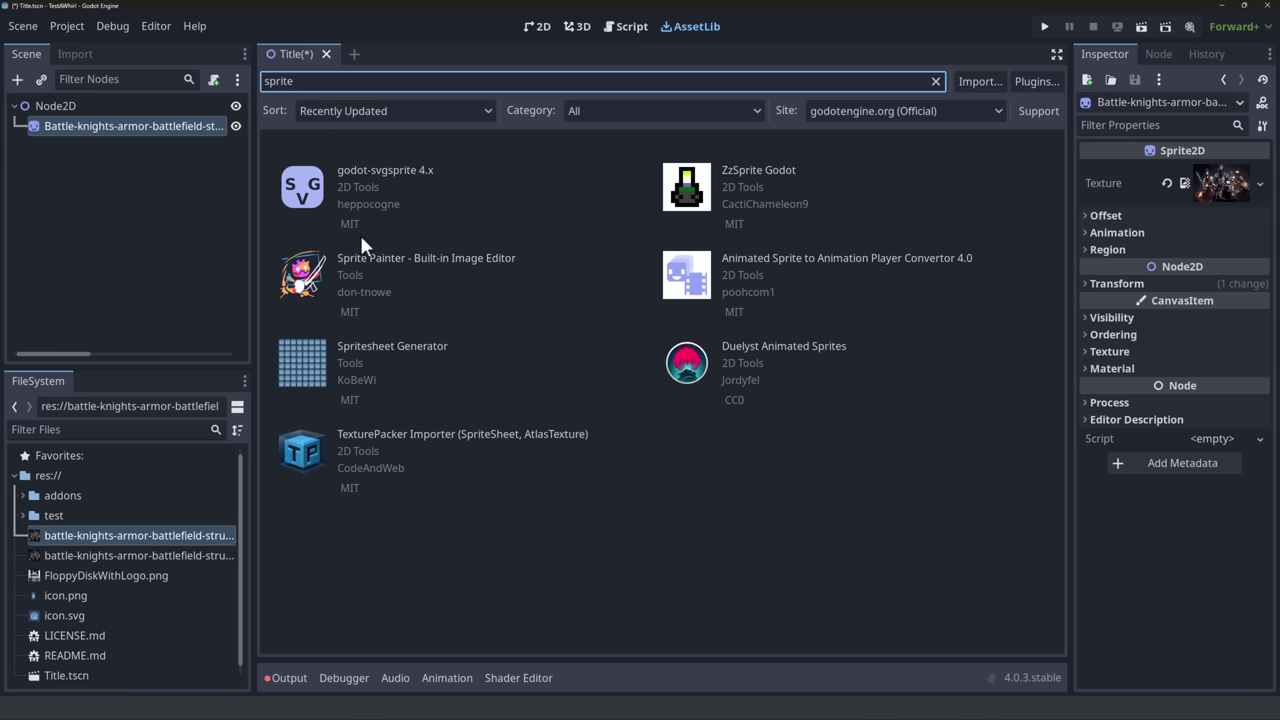
{"action": "left_click", "coordinate": [386, 260]}
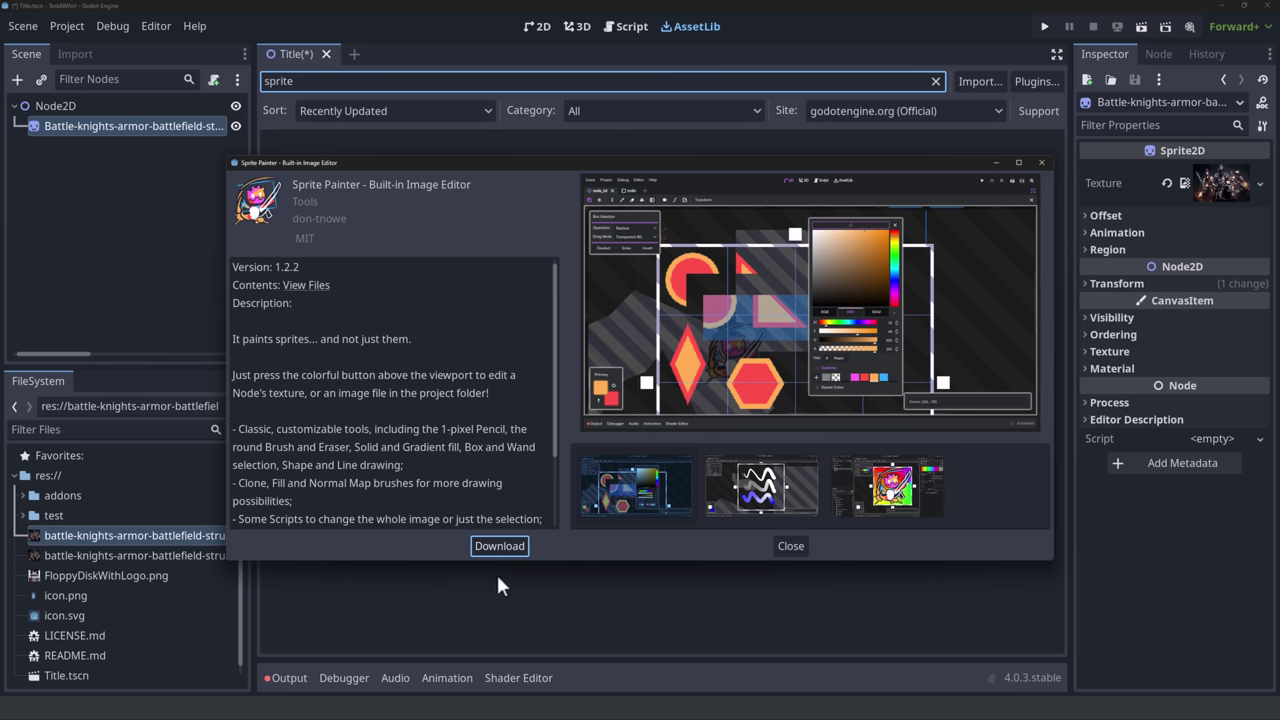
{"action": "left_click", "coordinate": [792, 546]}
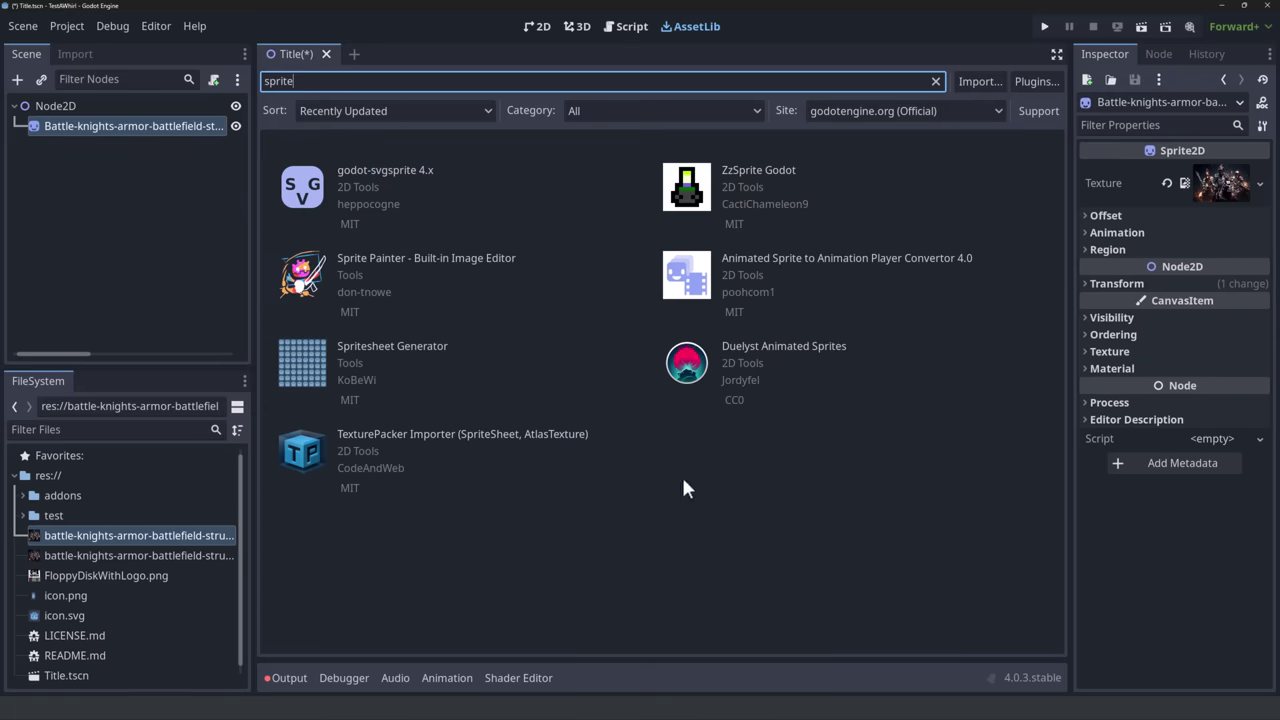
{"action": "left_click", "coordinate": [84, 26]}
{"action": "left_click", "coordinate": [80, 46]}
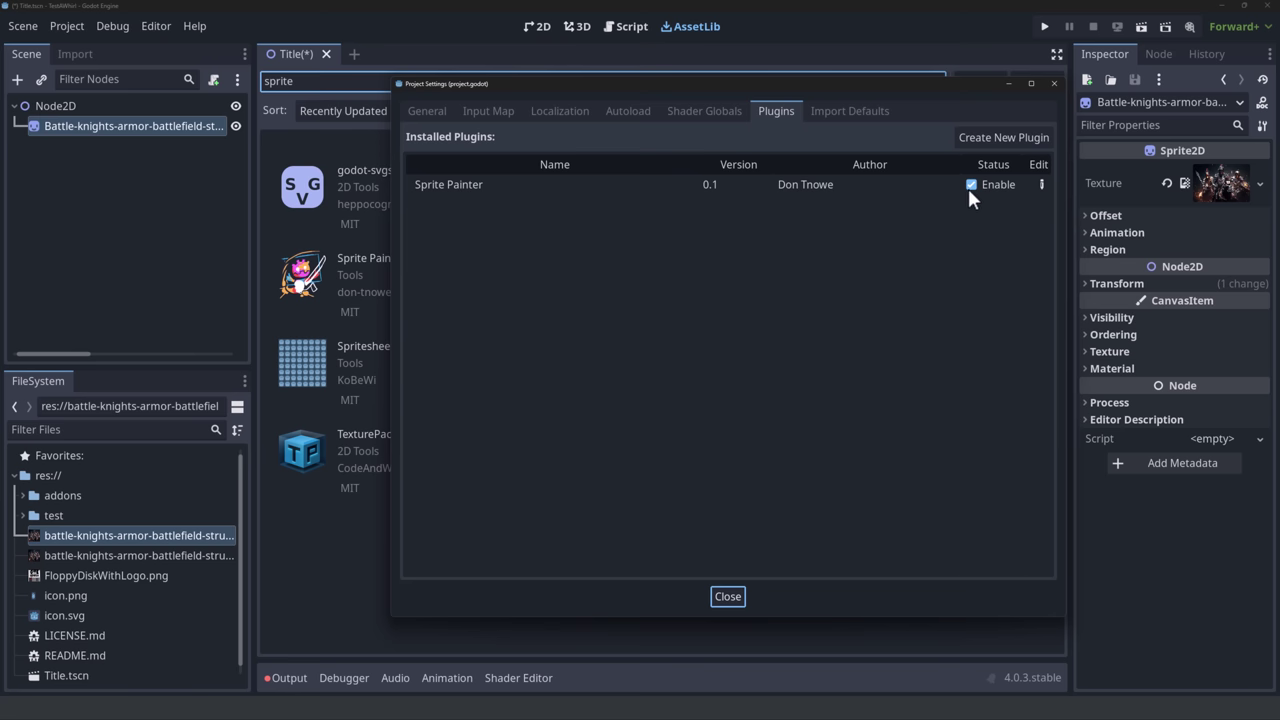
{"action": "left_click", "coordinate": [729, 596]}
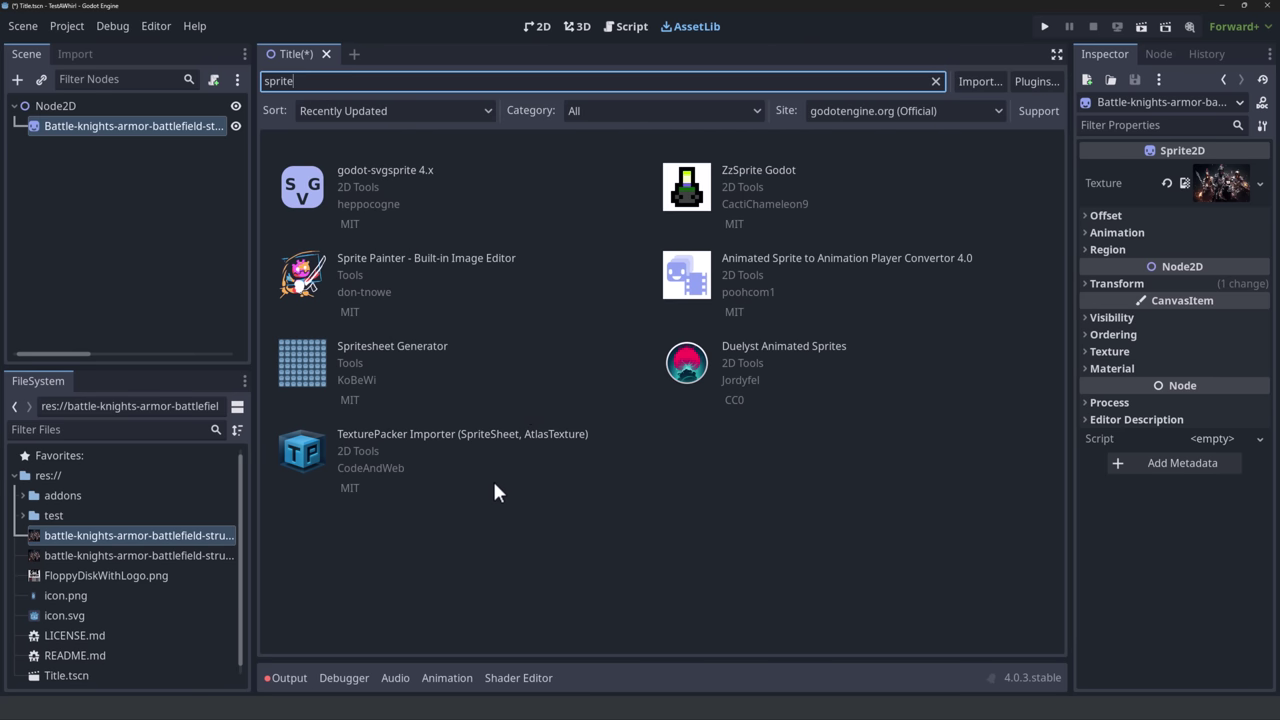
{"action": "left_click", "coordinate": [68, 104]}
{"action": "left_click", "coordinate": [74, 125]}
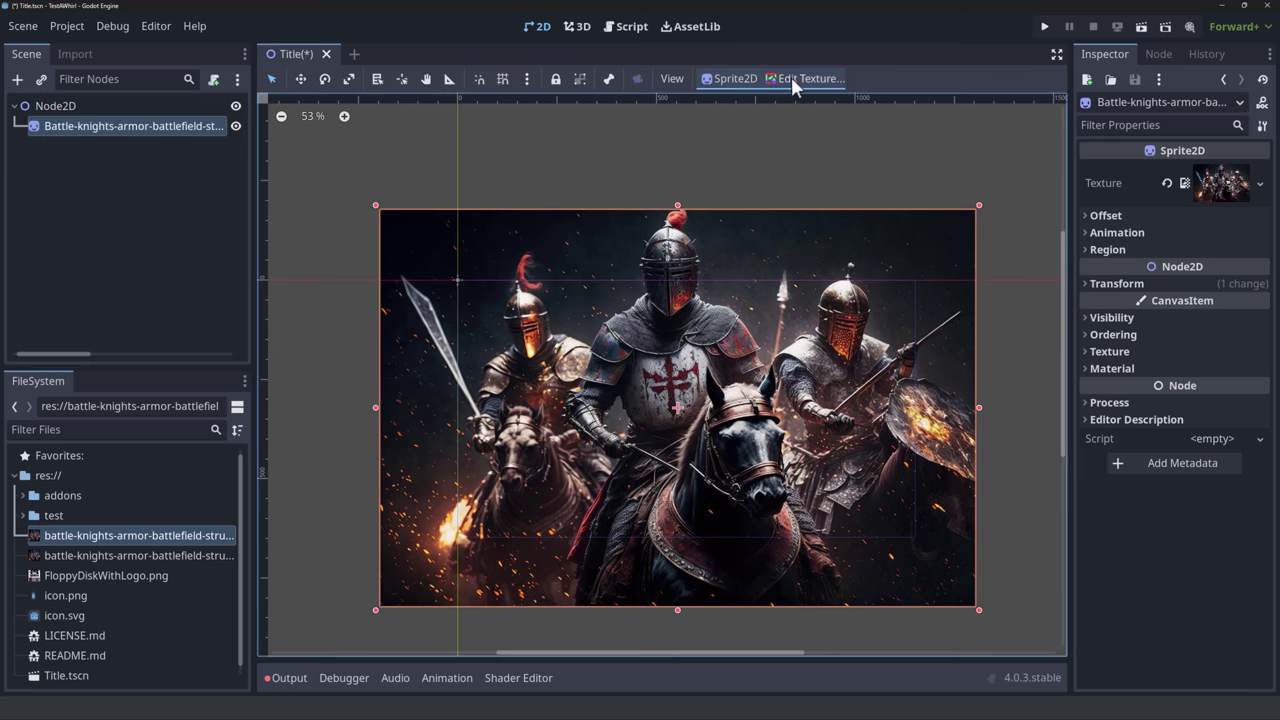
Delete the knights sprite and add FloppyDiskWithLogo.png to the Title scene
{"action": "key", "text": "Delete"}
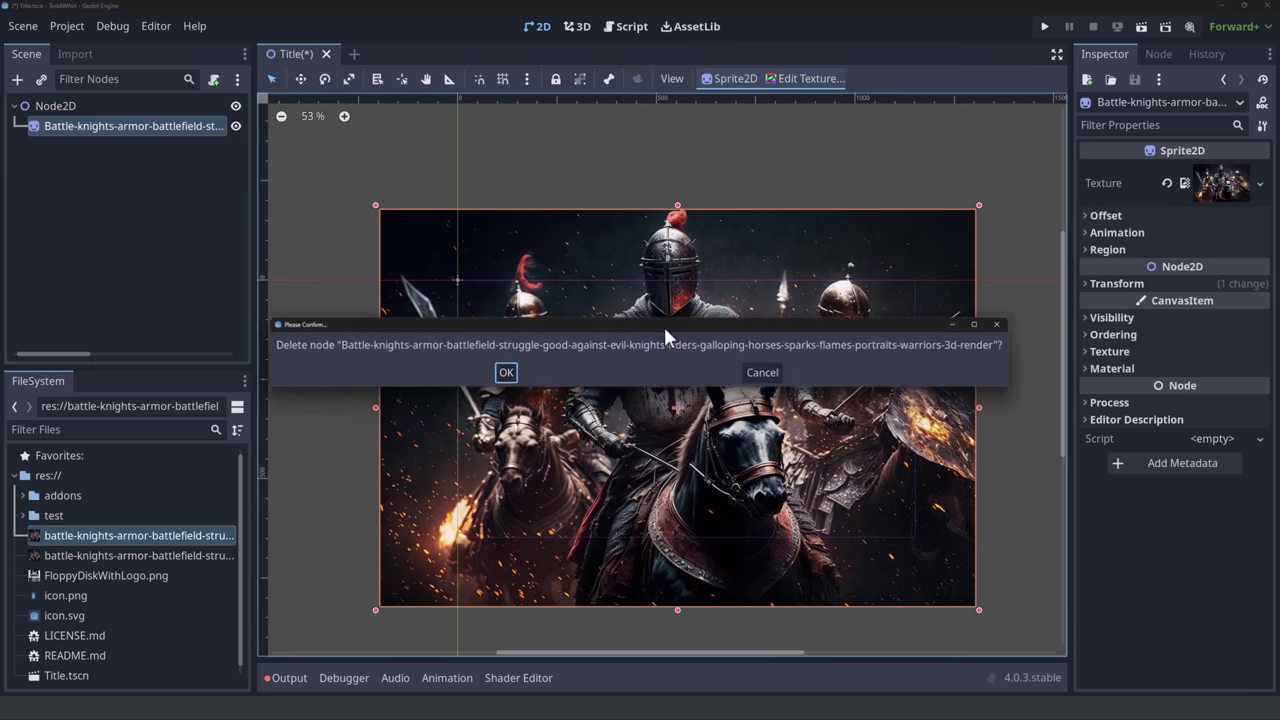
{"action": "left_click", "coordinate": [506, 372]}
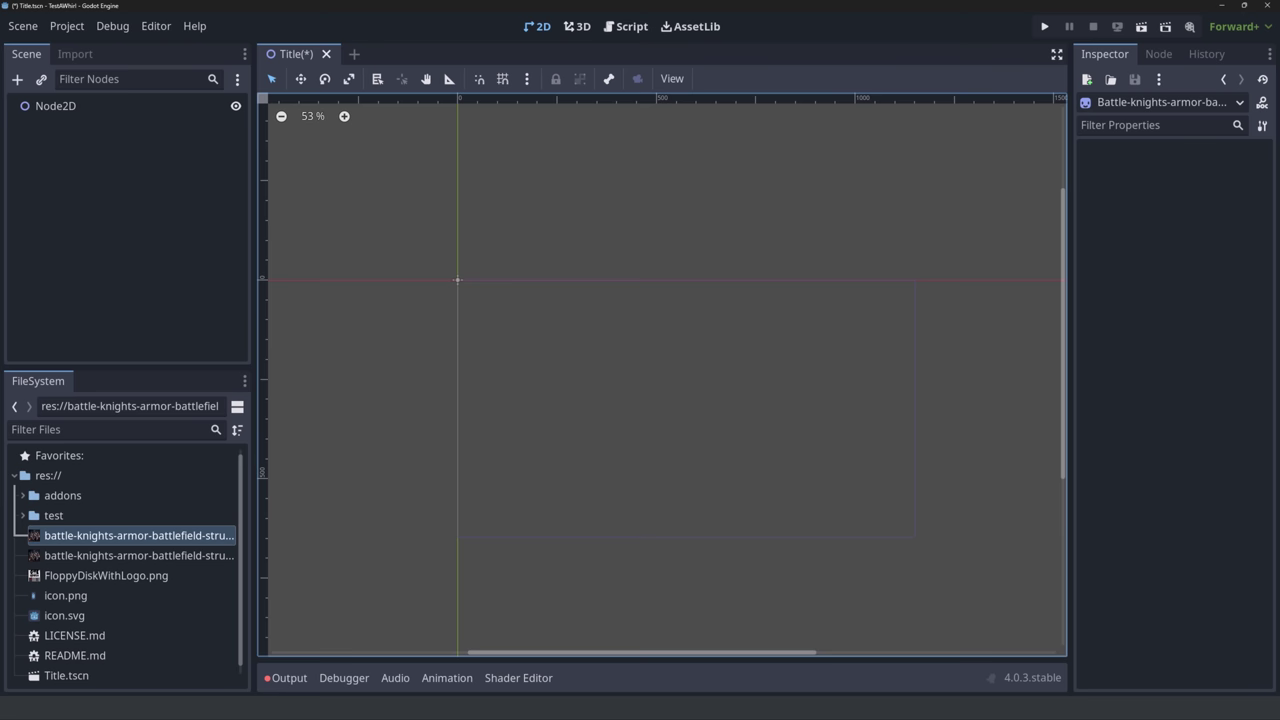
{"action": "left_click_drag", "start_coordinate": [62, 575], "coordinate": [597, 427]}
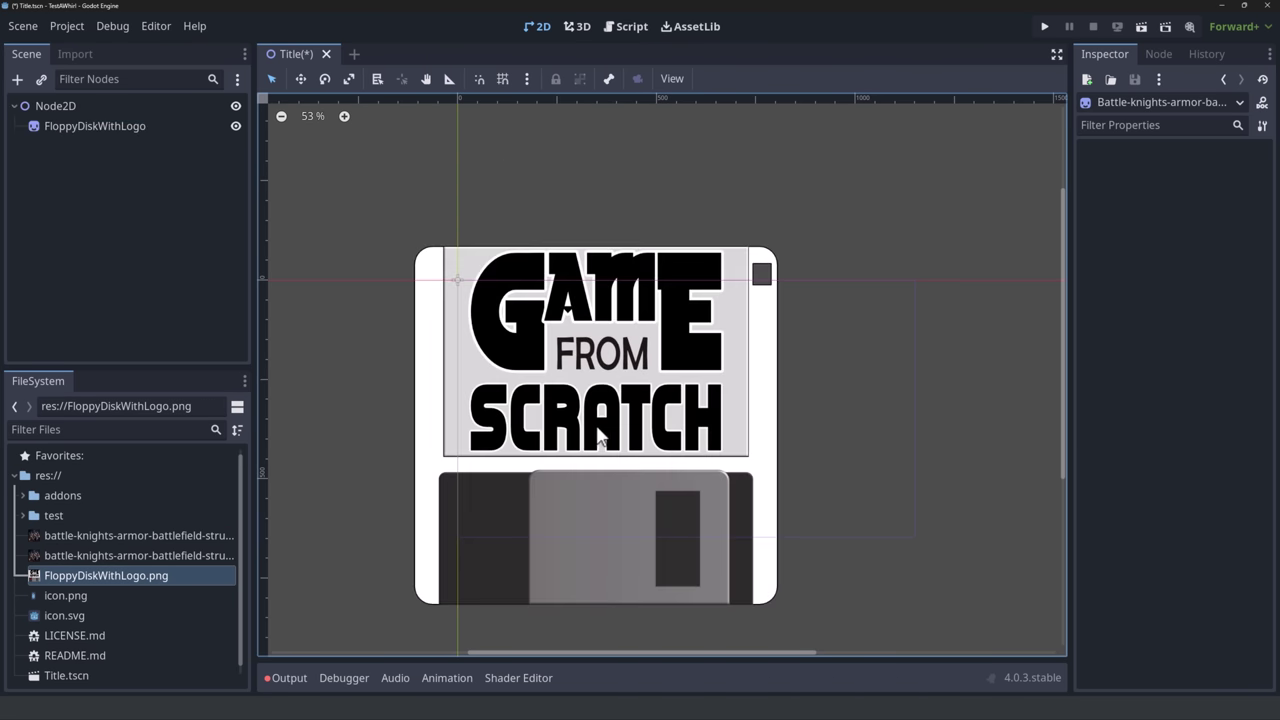
Shrink the floppy sprite, put its corner at the origin, and edit its texture in Sprite Painter
{"action": "left_click_drag", "start_coordinate": [444, 337], "coordinate": [444, 337]}
{"action": "left_click_drag", "start_coordinate": [415, 248], "coordinate": [563, 390]}
{"action": "left_click_drag", "start_coordinate": [668, 455], "coordinate": [568, 343]}
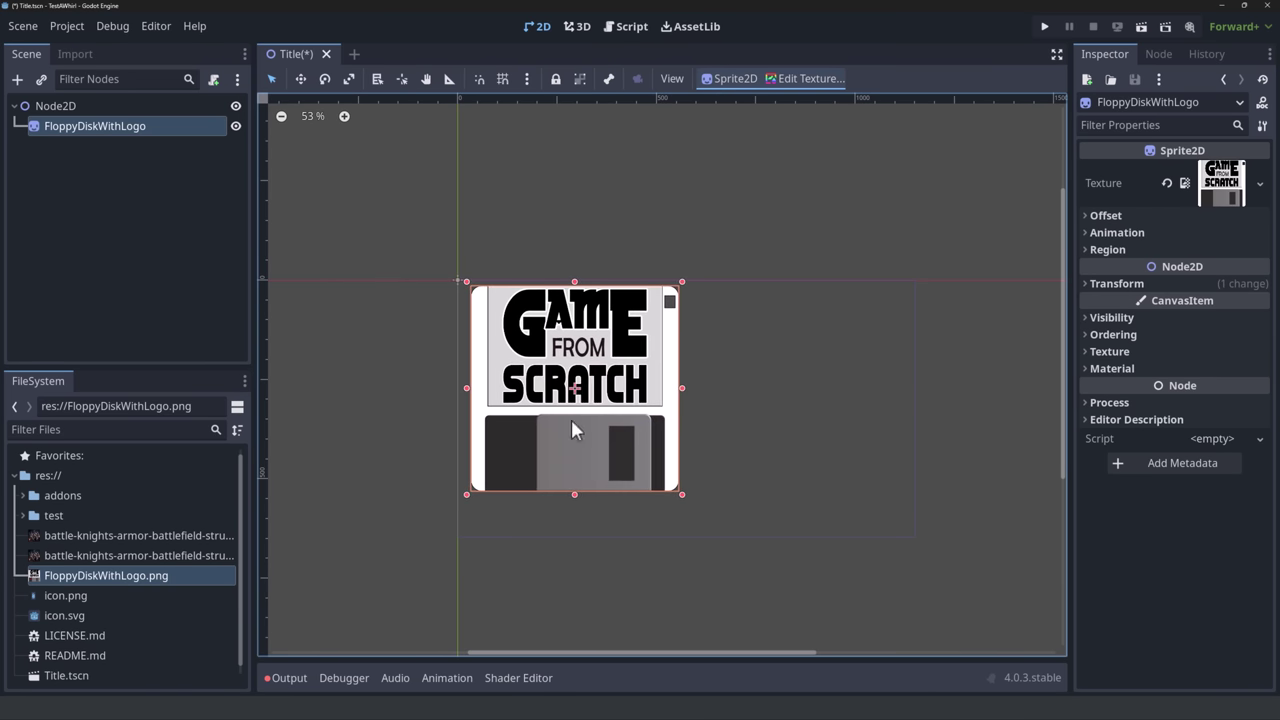
{"action": "left_click", "coordinate": [810, 77]}
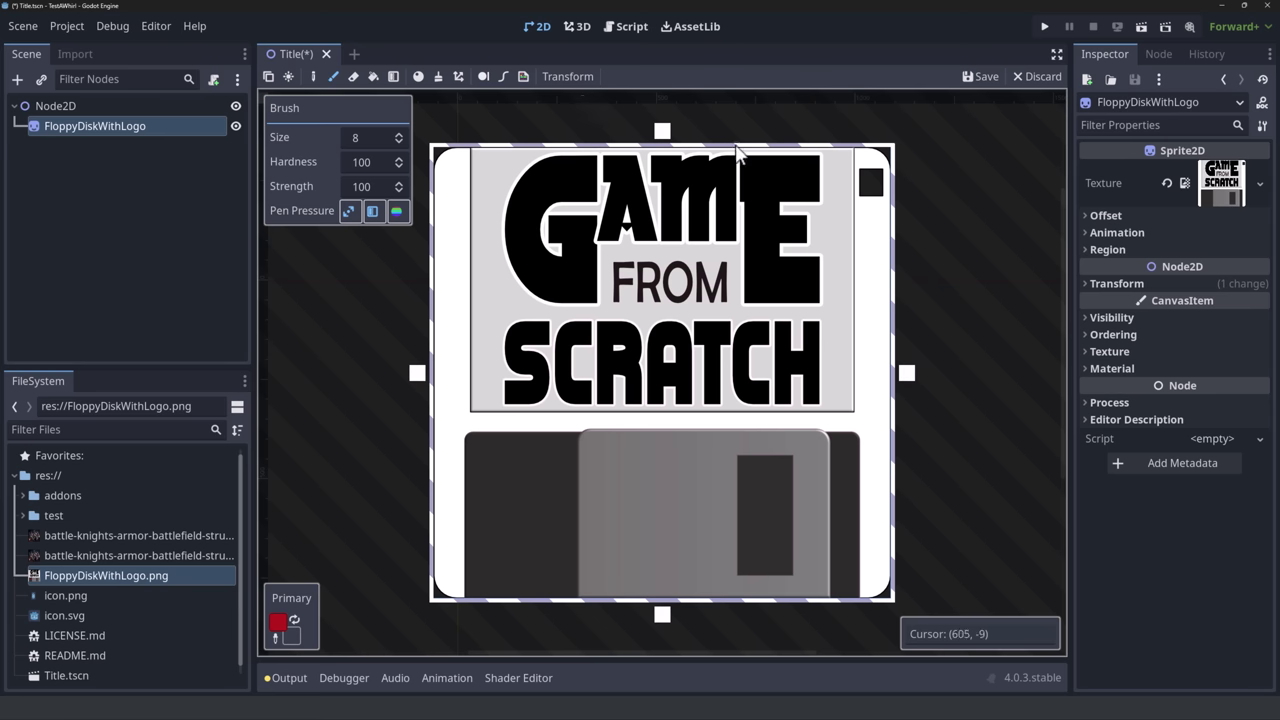
Preview resizing the floppy texture from its left and right edges, then keep the original size
{"action": "left_click_drag", "start_coordinate": [417, 373], "coordinate": [467, 378]}
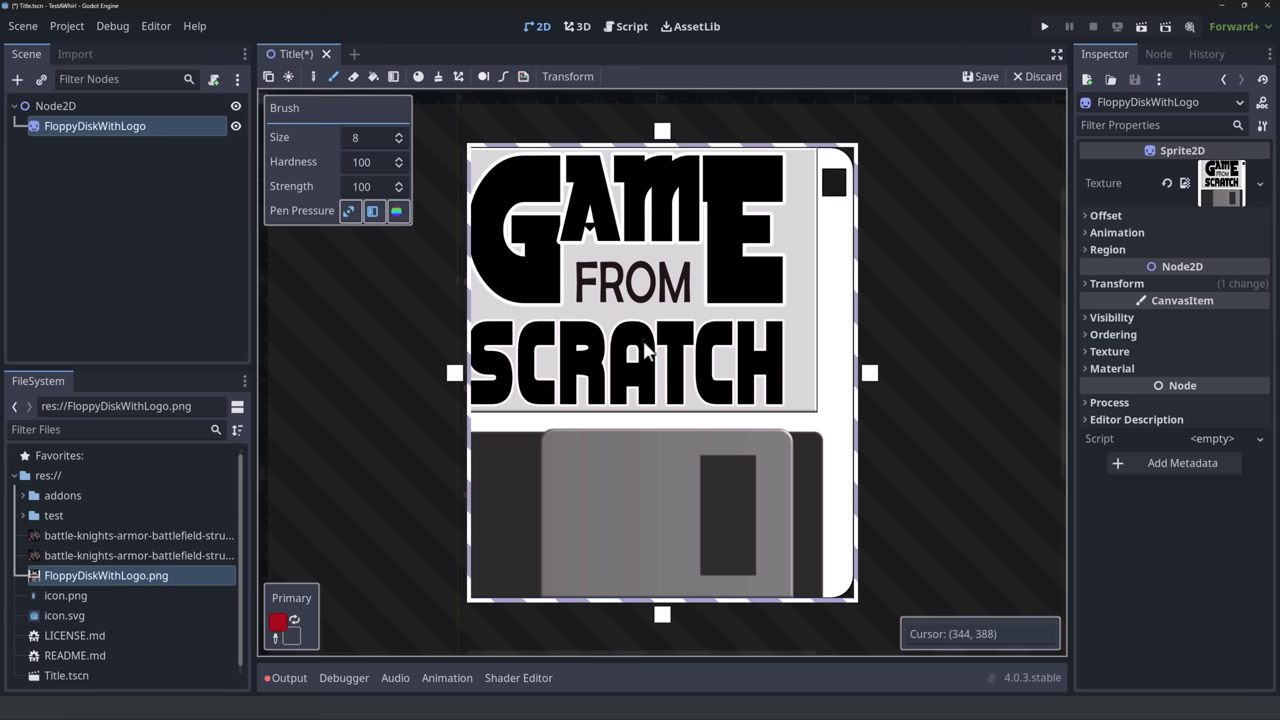
{"action": "left_click_drag", "start_coordinate": [869, 373], "coordinate": [796, 373]}
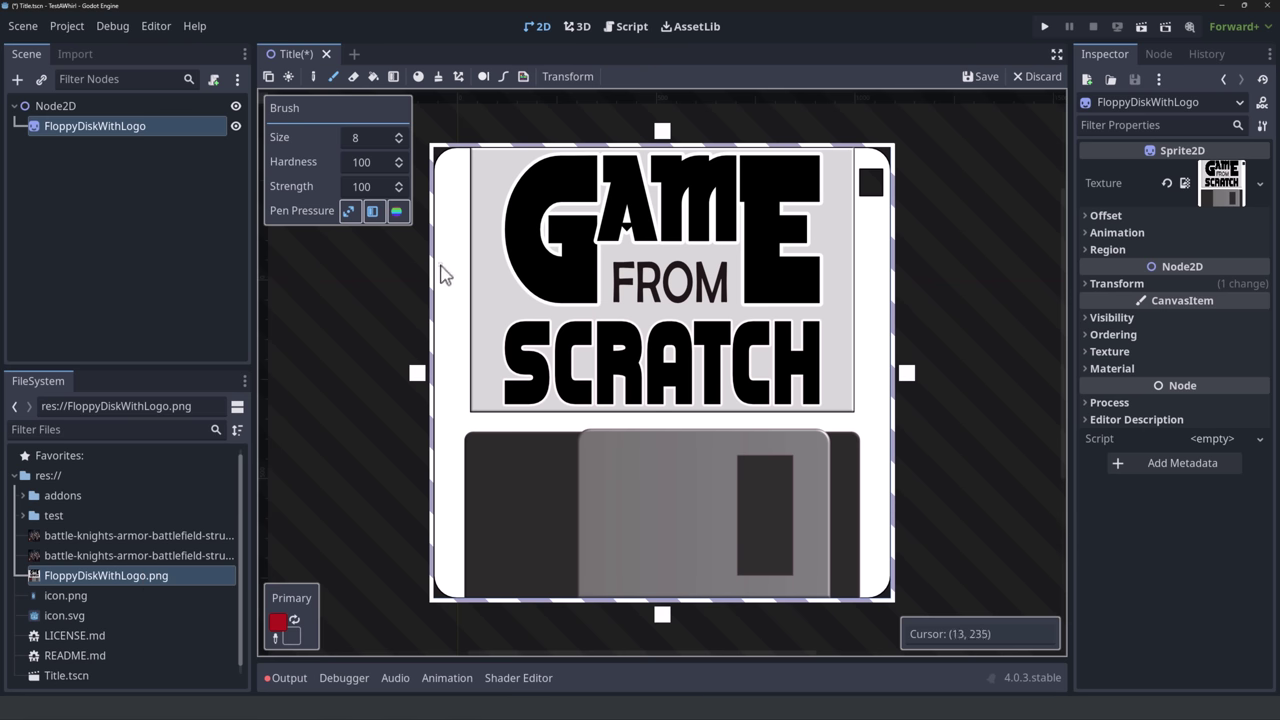
With guide lines on, draw red one-pixel pencil scribbles and a straight line on the floppy's left border
{"action": "left_click", "coordinate": [314, 75]}
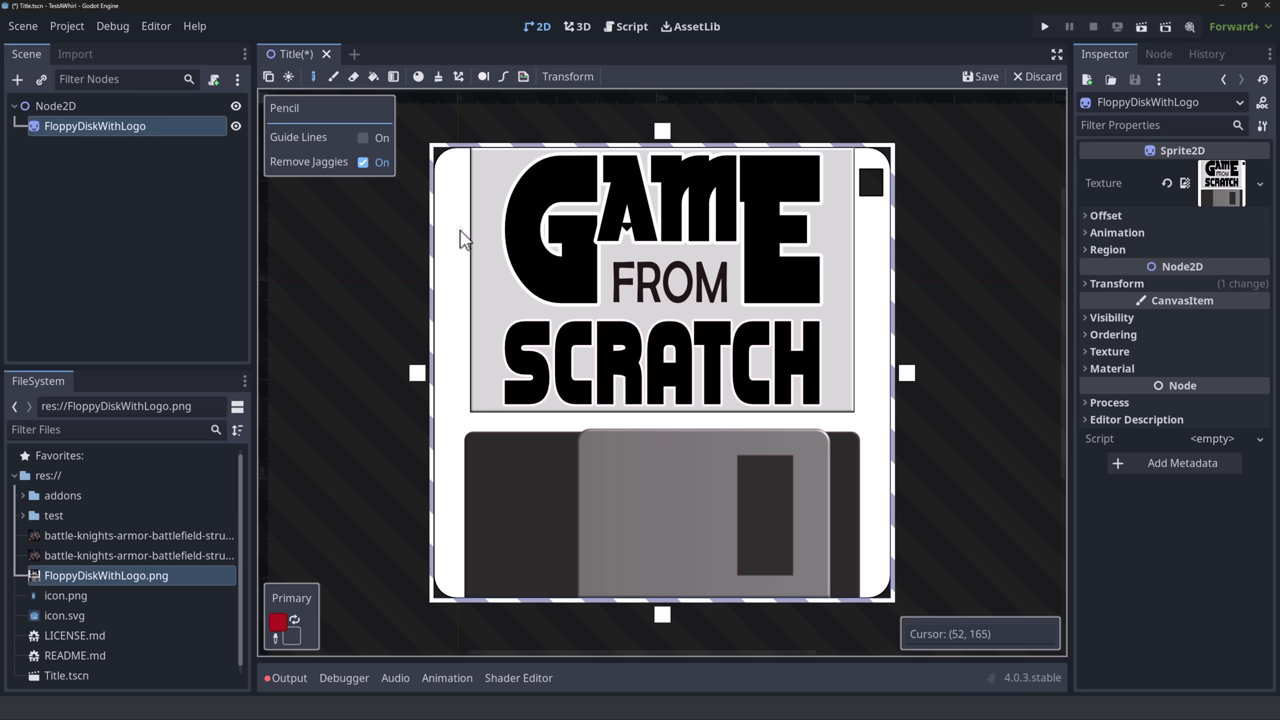
{"action": "left_click", "coordinate": [363, 138]}
{"action": "mouse_move", "coordinate": [449, 232]}
{"action": "left_mouse_down"}
{"action": "mouse_move", "coordinate": [449, 320]}
{"action": "mouse_move", "coordinate": [449, 292]}
{"action": "left_mouse_up"}
{"action": "scroll", "coordinate": [503, 297], "scroll_direction": "up", "scroll_amount": 6}
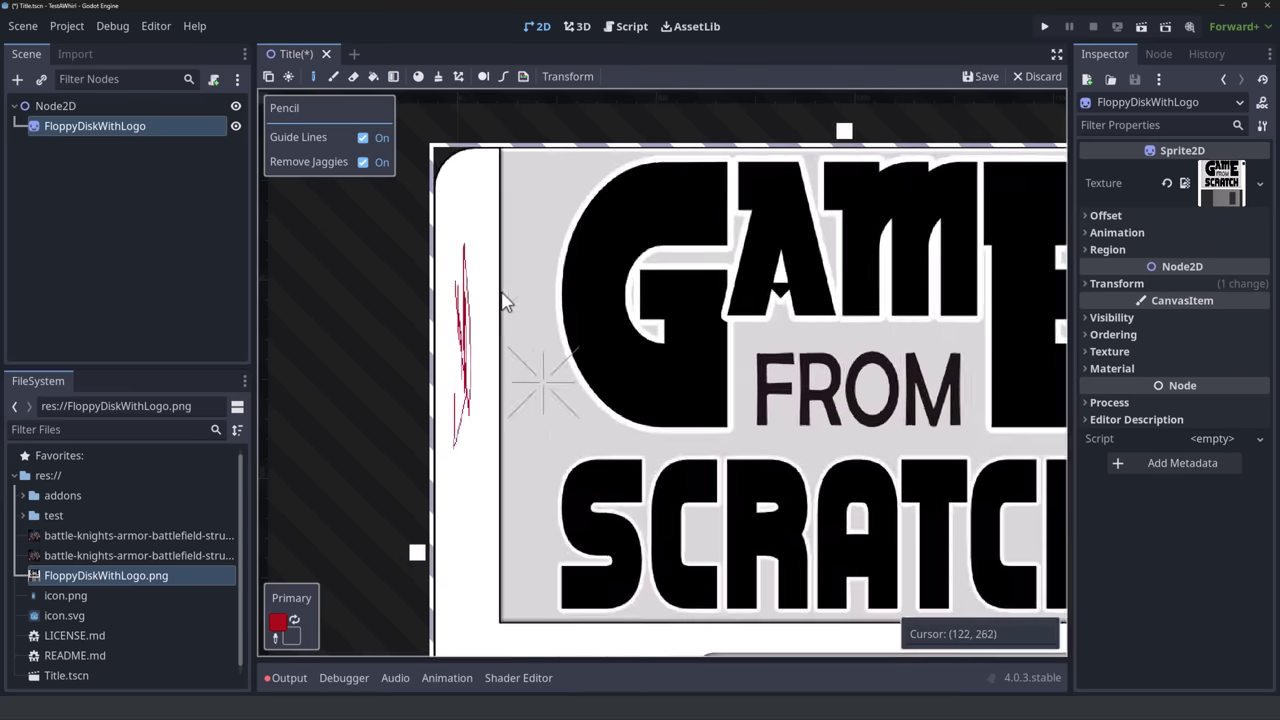
{"action": "mouse_move", "coordinate": [505, 283]}
{"action": "left_mouse_down"}
{"action": "mouse_move", "coordinate": [510, 316]}
{"action": "mouse_move", "coordinate": [537, 294]}
{"action": "mouse_move", "coordinate": [537, 329]}
{"action": "mouse_move", "coordinate": [530, 318]}
{"action": "left_mouse_up"}
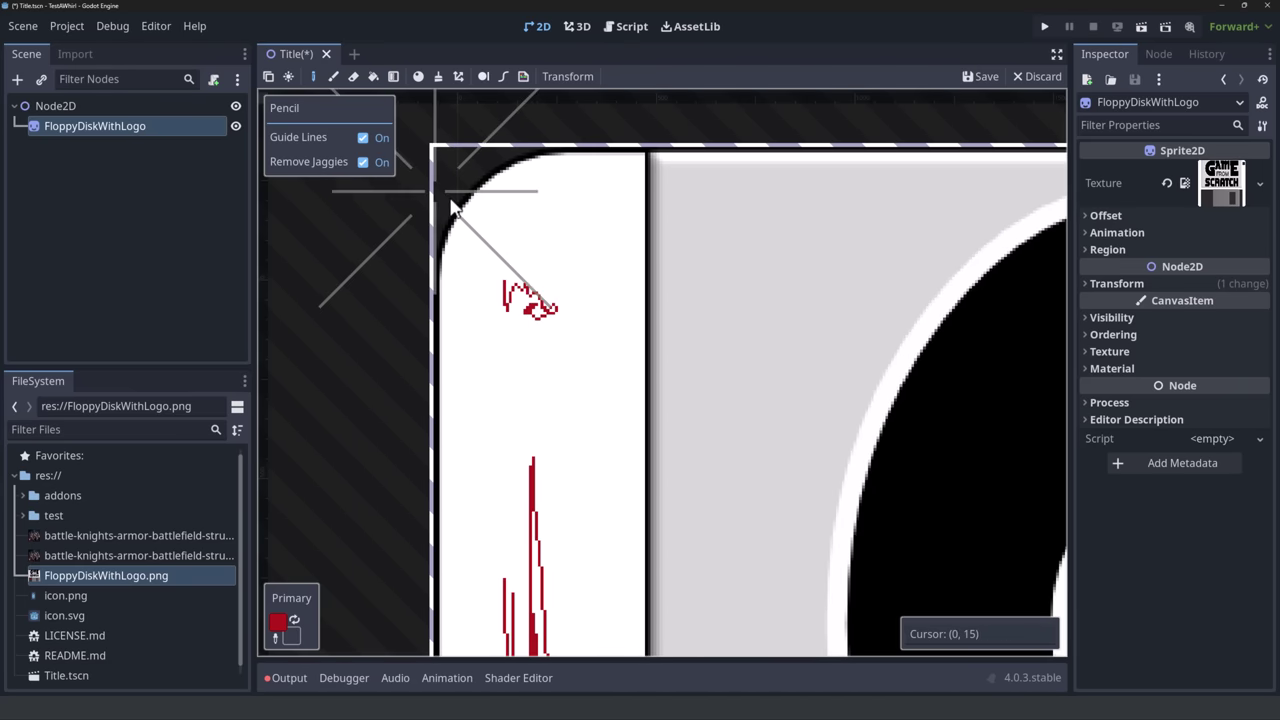
{"action": "left_click_drag", "start_coordinate": [462, 246], "coordinate": [604, 202]}
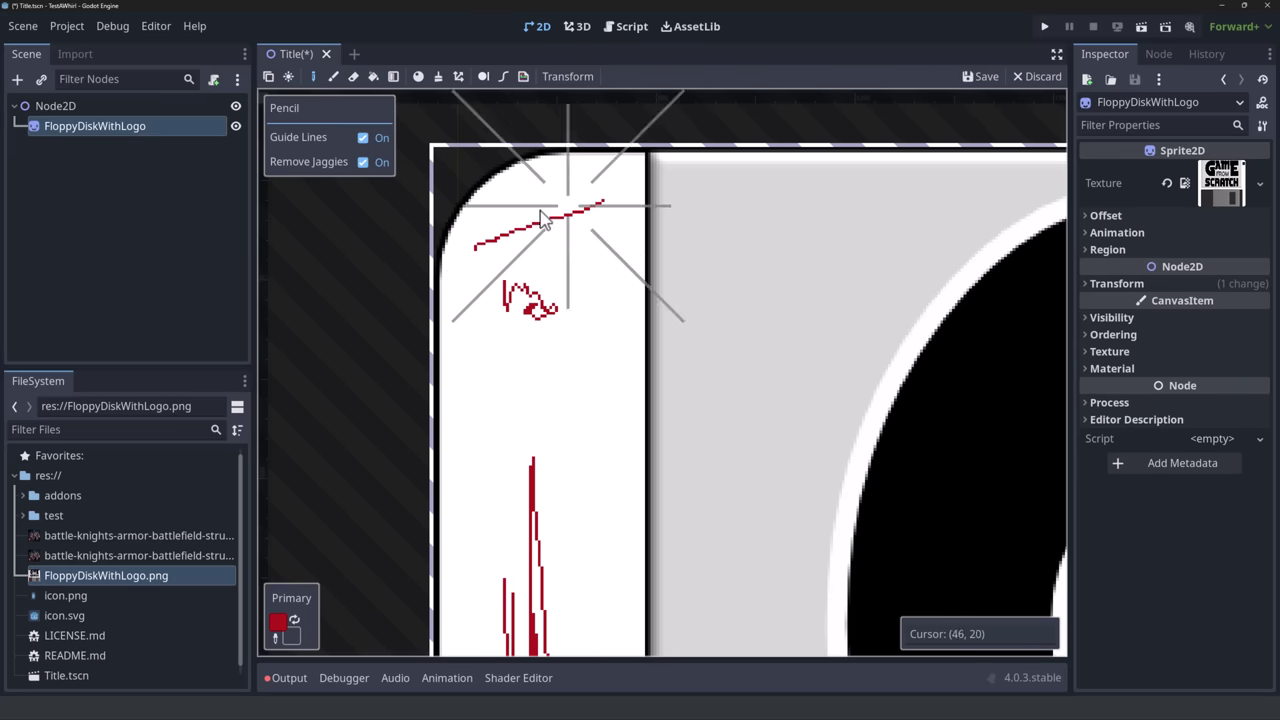
{"action": "left_click", "coordinate": [364, 139]}
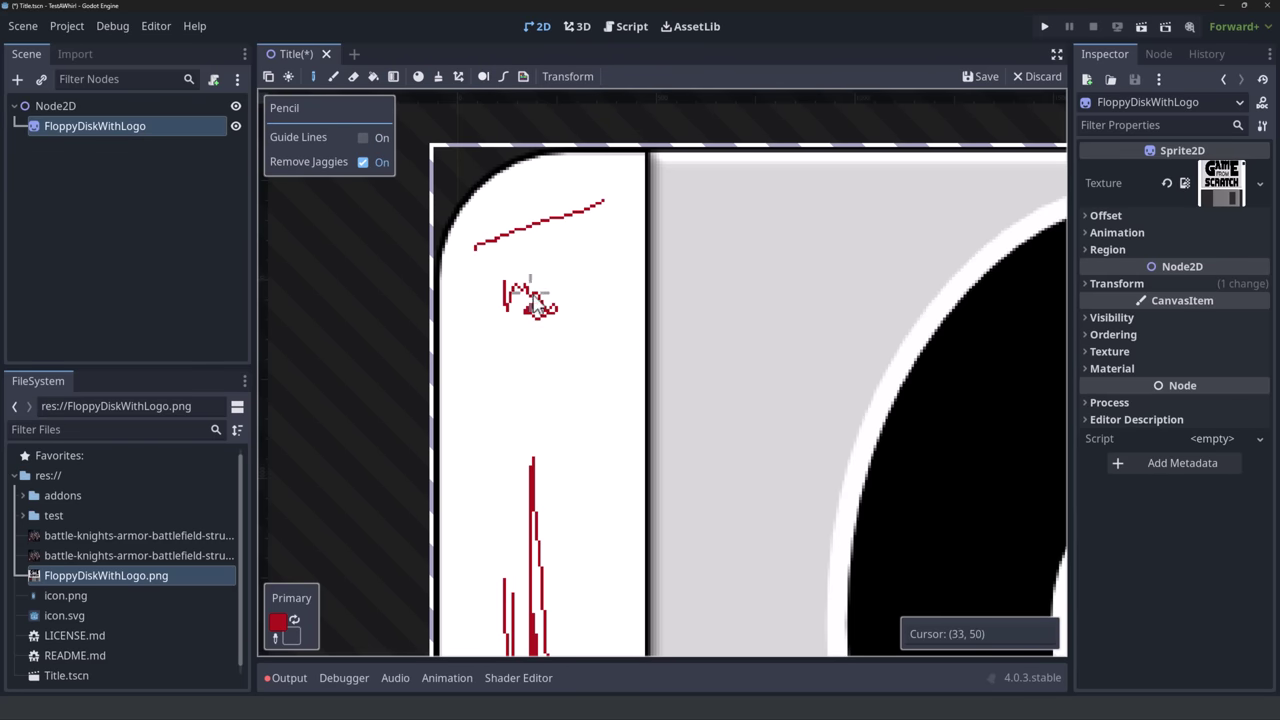
{"action": "left_click", "coordinate": [363, 137]}
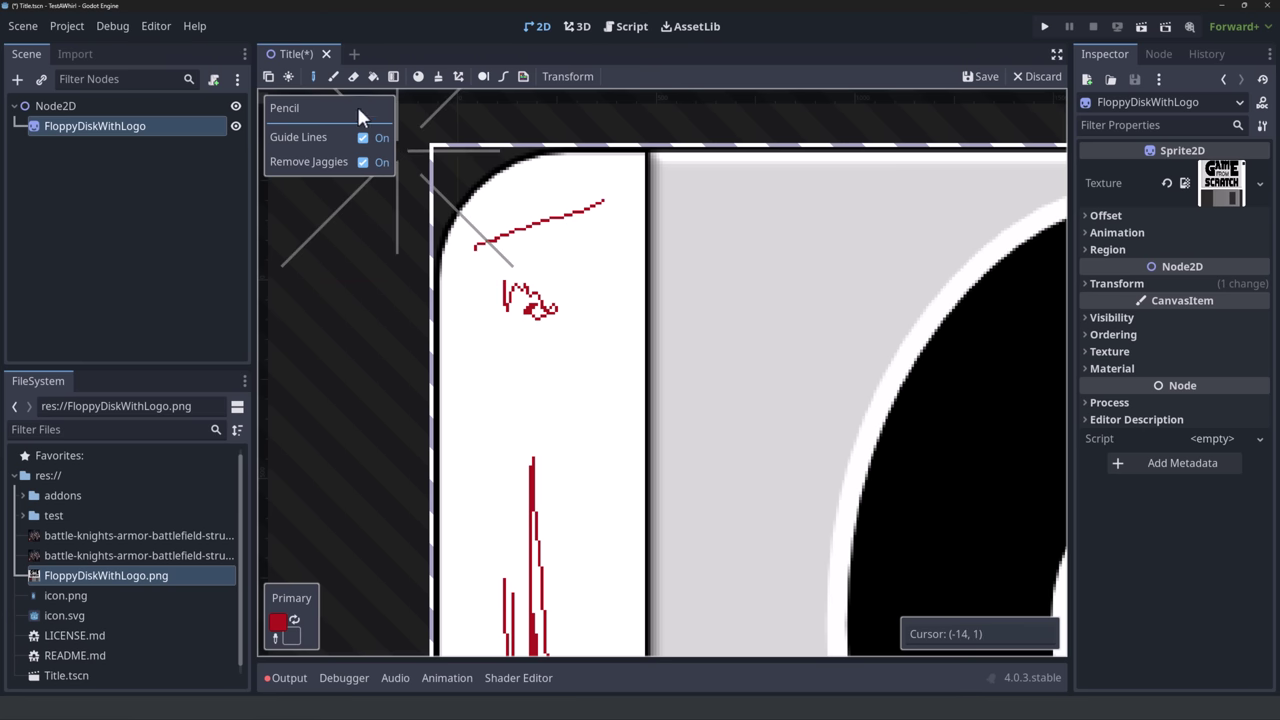
Change the primary colour to blue #3a16e9 and draw a small blue pencil stroke
{"action": "left_click", "coordinate": [278, 622]}
{"action": "mouse_move", "coordinate": [505, 289]}
{"action": "left_mouse_down"}
{"action": "mouse_move", "coordinate": [520, 280]}
{"action": "mouse_move", "coordinate": [515, 345]}
{"action": "mouse_move", "coordinate": [521, 283]}
{"action": "mouse_move", "coordinate": [504, 270]}
{"action": "left_mouse_up"}
{"action": "left_click", "coordinate": [536, 385]}
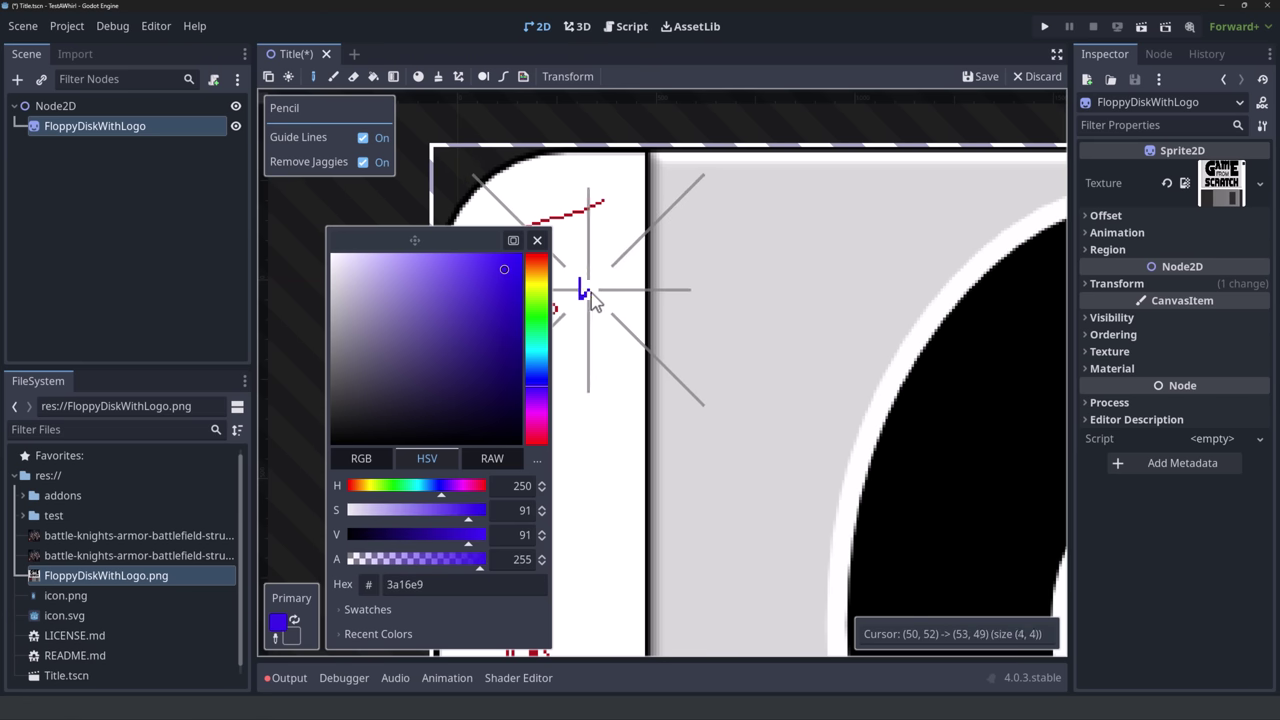
{"action": "left_click_drag", "start_coordinate": [579, 280], "coordinate": [597, 302]}
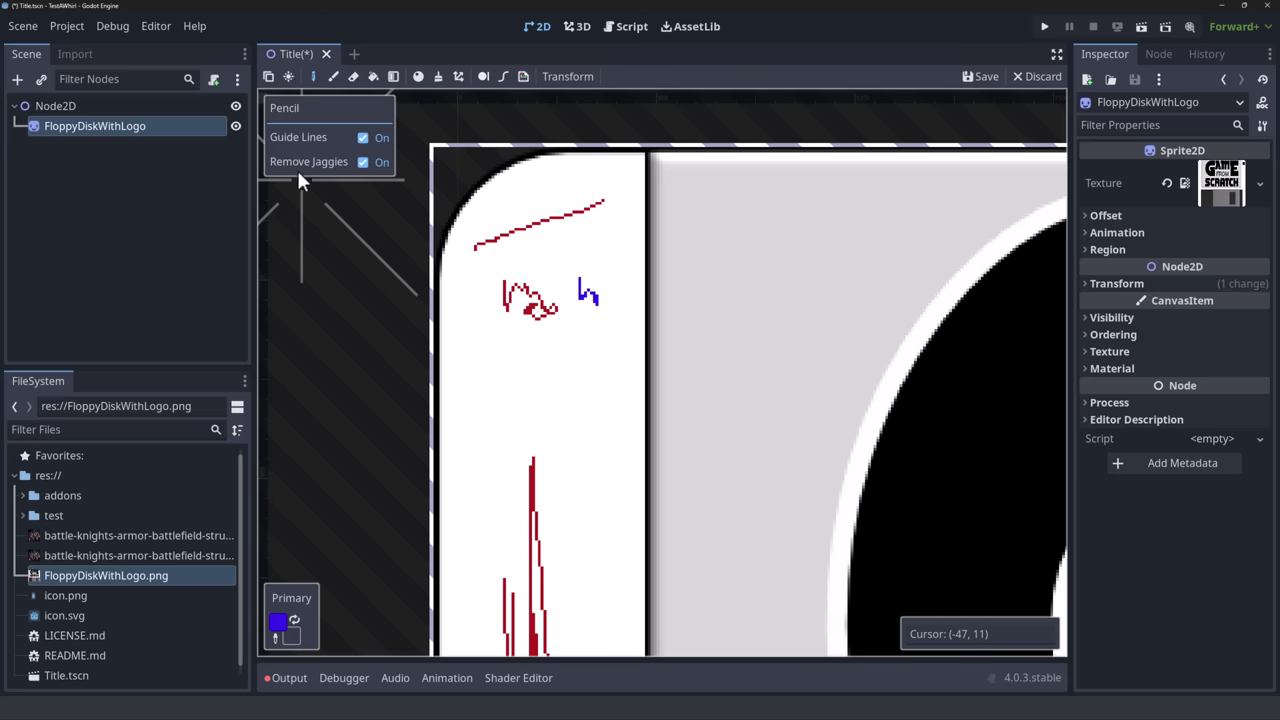
Paint a large solid blue blob on the border with a size 8 round brush
{"action": "left_click", "coordinate": [335, 76]}
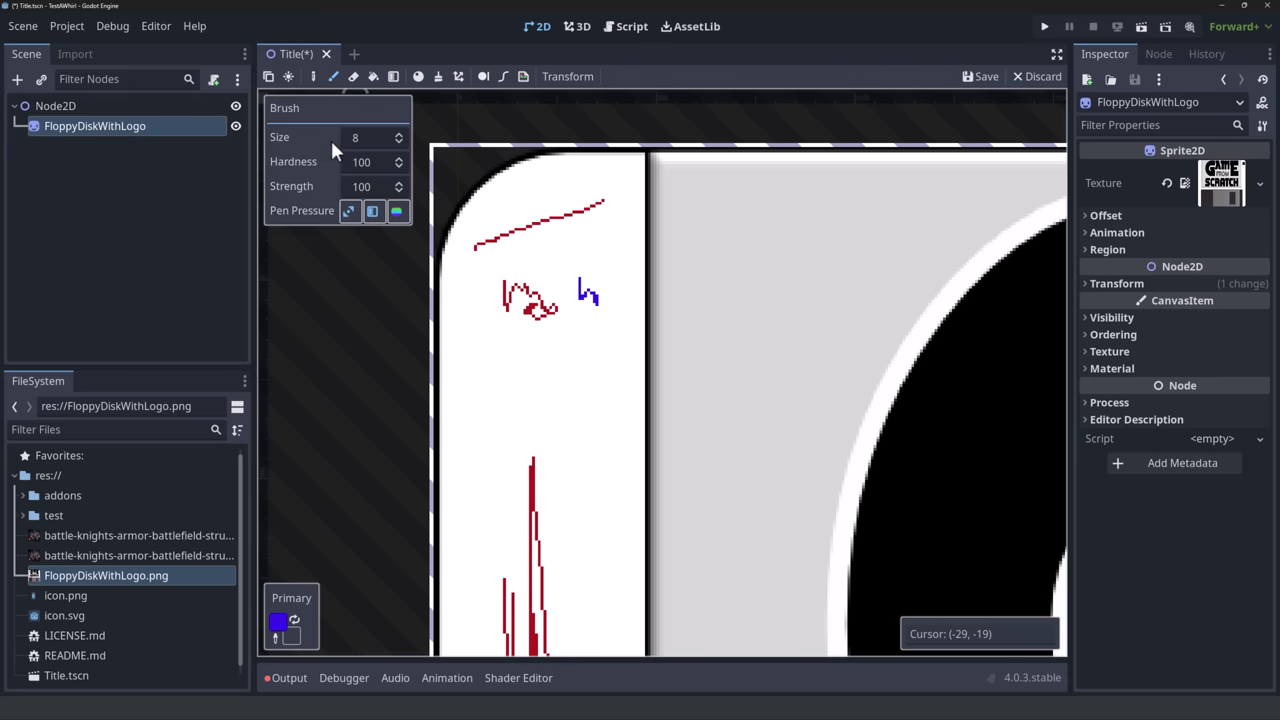
{"action": "left_click_drag", "start_coordinate": [356, 140], "coordinate": [380, 140]}
{"action": "mouse_move", "coordinate": [545, 435]}
{"action": "left_mouse_down"}
{"action": "mouse_move", "coordinate": [594, 363]}
{"action": "mouse_move", "coordinate": [618, 368]}
{"action": "mouse_move", "coordinate": [592, 383]}
{"action": "mouse_move", "coordinate": [548, 372]}
{"action": "left_mouse_up"}
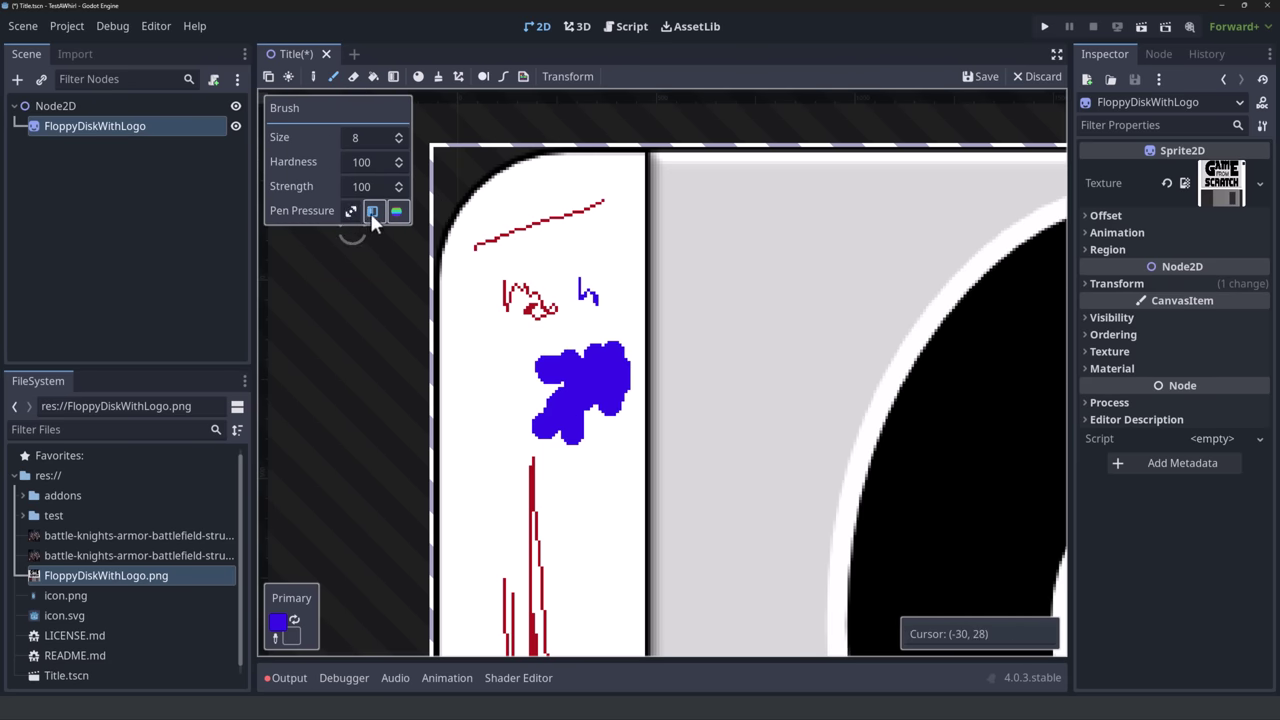
{"action": "mouse_move", "coordinate": [478, 380]}
{"action": "left_mouse_down"}
{"action": "mouse_move", "coordinate": [477, 366]}
{"action": "mouse_move", "coordinate": [550, 345]}
{"action": "left_mouse_up"}
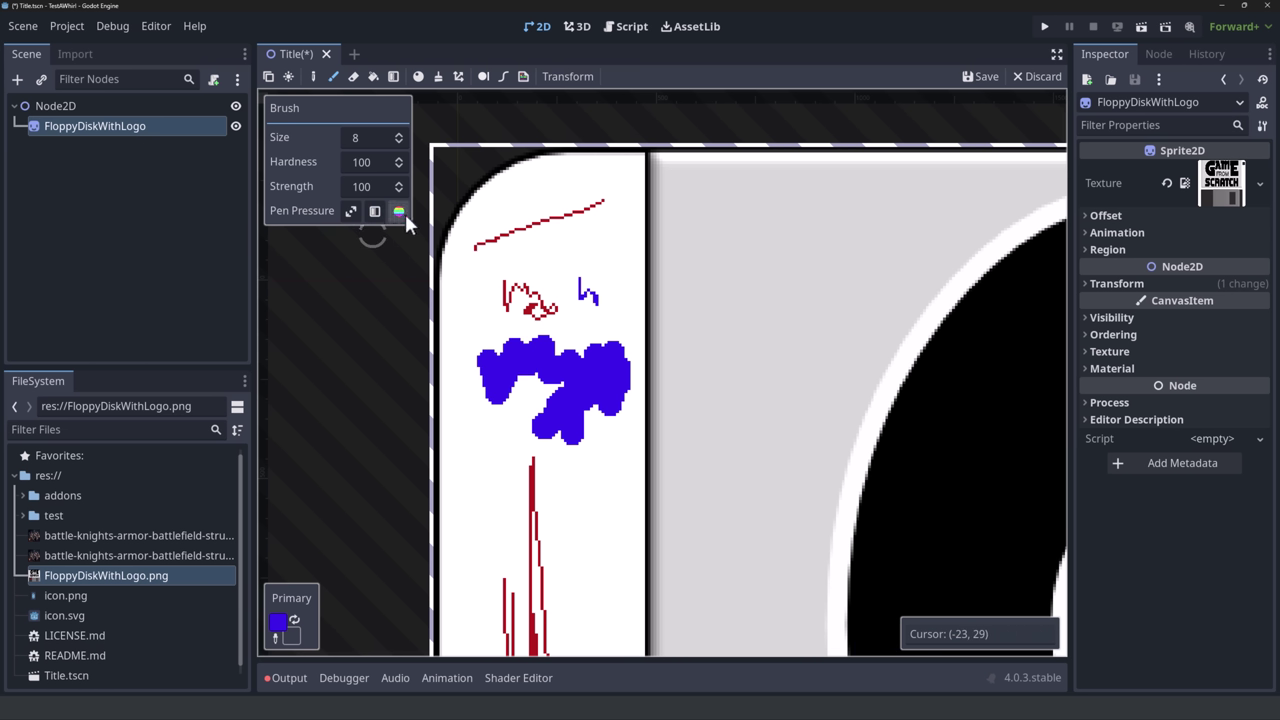
{"action": "mouse_move", "coordinate": [555, 300]}
{"action": "left_mouse_down"}
{"action": "mouse_move", "coordinate": [579, 268]}
{"action": "mouse_move", "coordinate": [608, 301]}
{"action": "mouse_move", "coordinate": [608, 265]}
{"action": "mouse_move", "coordinate": [612, 323]}
{"action": "mouse_move", "coordinate": [618, 215]}
{"action": "mouse_move", "coordinate": [615, 290]}
{"action": "mouse_move", "coordinate": [627, 258]}
{"action": "mouse_move", "coordinate": [637, 340]}
{"action": "mouse_move", "coordinate": [677, 272]}
{"action": "mouse_move", "coordinate": [641, 335]}
{"action": "mouse_move", "coordinate": [701, 344]}
{"action": "mouse_move", "coordinate": [716, 317]}
{"action": "left_mouse_up"}
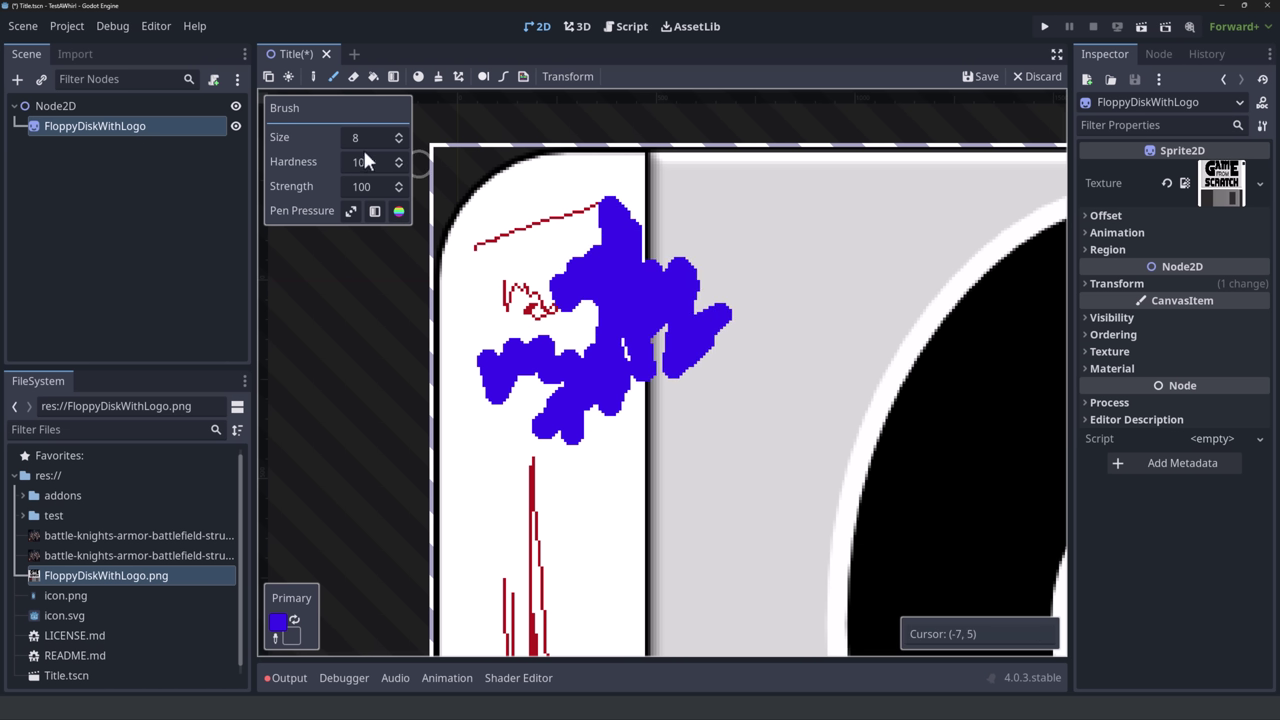
Set brush hardness 44 and strength 20, then paint faint lavender strokes over and beside the blob
{"action": "left_click", "coordinate": [400, 167]}
{"action": "type", "text": "44"}
{"action": "left_click", "coordinate": [366, 188]}
{"action": "type", "text": "20"}
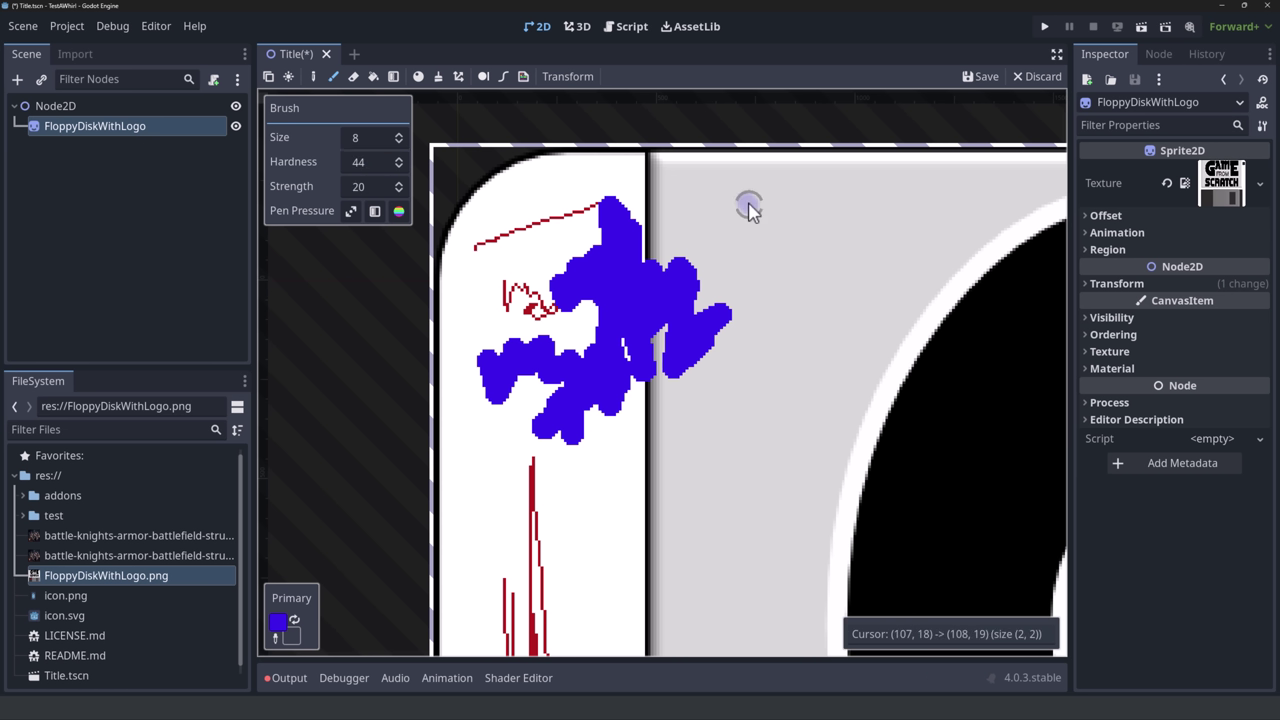
{"action": "mouse_move", "coordinate": [749, 206]}
{"action": "left_mouse_down"}
{"action": "mouse_move", "coordinate": [757, 250]}
{"action": "mouse_move", "coordinate": [741, 321]}
{"action": "mouse_move", "coordinate": [697, 385]}
{"action": "mouse_move", "coordinate": [707, 324]}
{"action": "mouse_move", "coordinate": [643, 340]}
{"action": "left_mouse_up"}
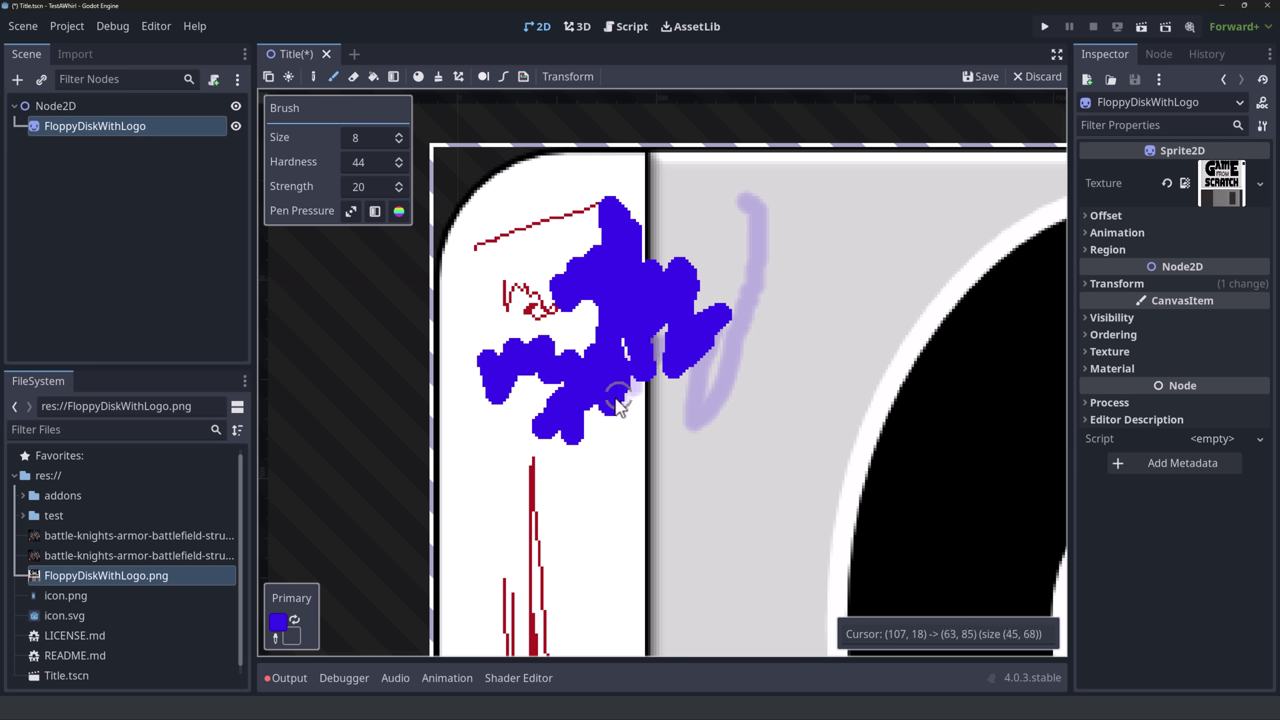
{"action": "mouse_move", "coordinate": [618, 405]}
{"action": "left_mouse_down"}
{"action": "mouse_move", "coordinate": [582, 320]}
{"action": "mouse_move", "coordinate": [567, 346]}
{"action": "mouse_move", "coordinate": [575, 333]}
{"action": "mouse_move", "coordinate": [545, 310]}
{"action": "mouse_move", "coordinate": [546, 263]}
{"action": "mouse_move", "coordinate": [557, 268]}
{"action": "mouse_move", "coordinate": [600, 225]}
{"action": "left_mouse_up"}
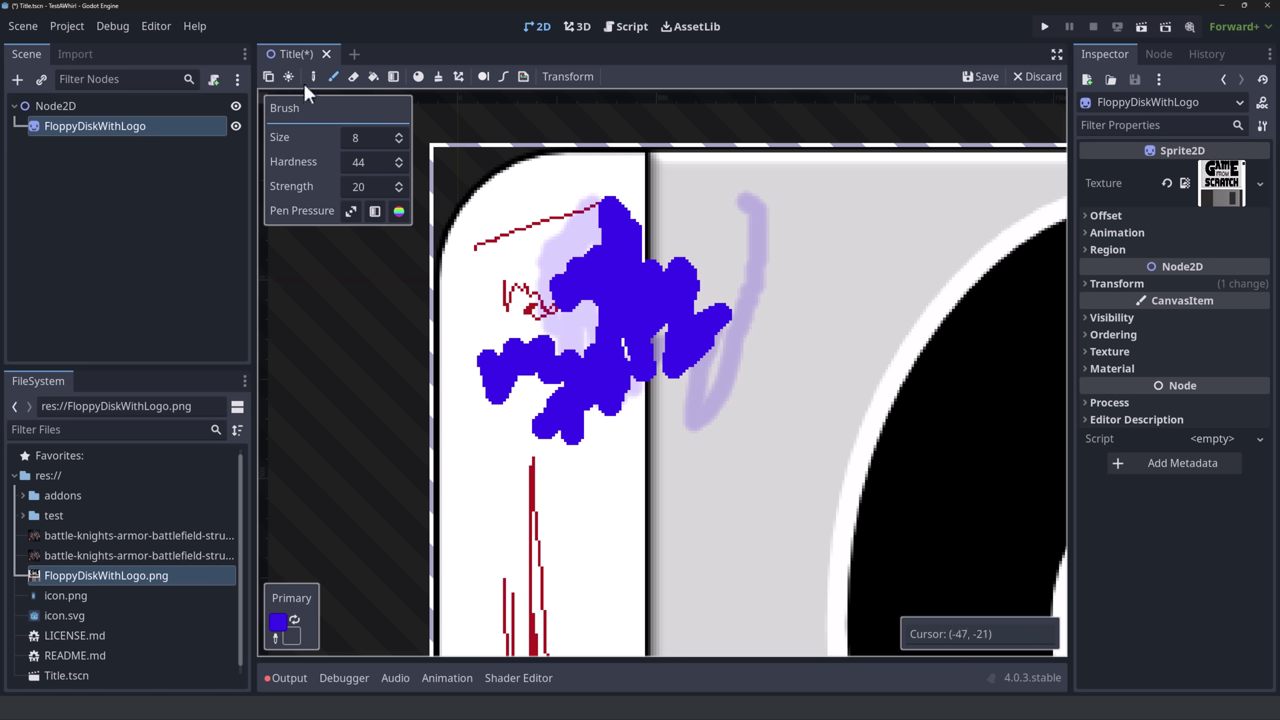
Erase a patch across the top of the blue blob with the size 5 Eraser
{"action": "left_click", "coordinate": [354, 77]}
{"action": "left_click_drag", "start_coordinate": [545, 236], "coordinate": [590, 270]}
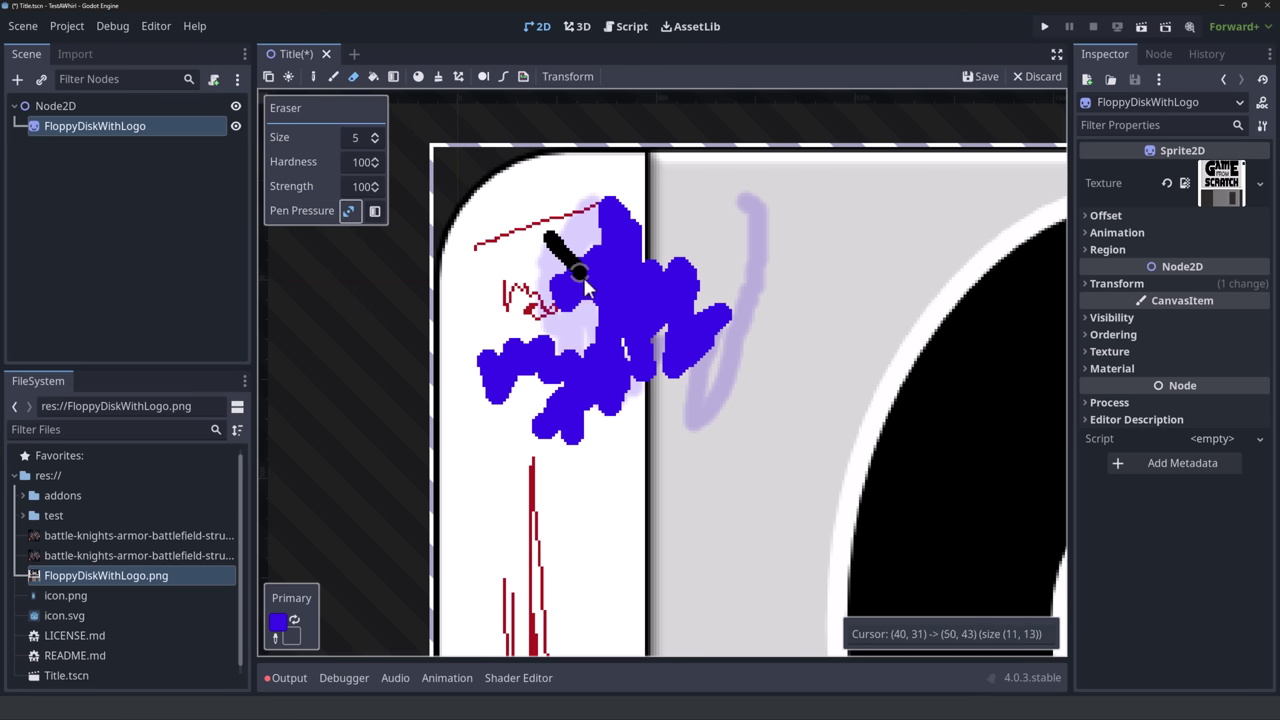
{"action": "mouse_move", "coordinate": [592, 222]}
{"action": "left_mouse_down"}
{"action": "mouse_move", "coordinate": [625, 290]}
{"action": "mouse_move", "coordinate": [605, 318]}
{"action": "left_mouse_up"}
{"action": "mouse_move", "coordinate": [594, 266]}
{"action": "left_mouse_down"}
{"action": "mouse_move", "coordinate": [600, 300]}
{"action": "mouse_move", "coordinate": [609, 276]}
{"action": "mouse_move", "coordinate": [625, 292]}
{"action": "mouse_move", "coordinate": [575, 272]}
{"action": "mouse_move", "coordinate": [572, 318]}
{"action": "mouse_move", "coordinate": [557, 244]}
{"action": "mouse_move", "coordinate": [594, 312]}
{"action": "mouse_move", "coordinate": [685, 310]}
{"action": "mouse_move", "coordinate": [550, 377]}
{"action": "mouse_move", "coordinate": [614, 362]}
{"action": "left_mouse_up"}
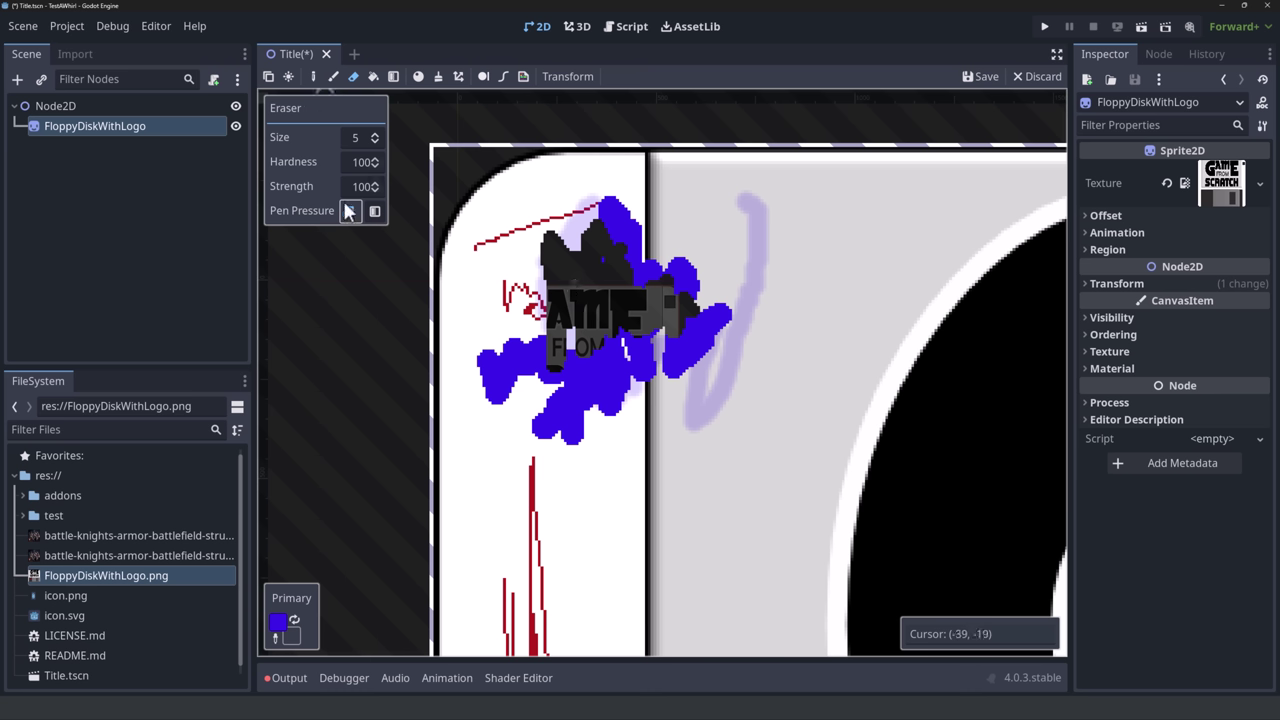
Create a new gradient for the Gradient tool and move its white stop further left
{"action": "left_click", "coordinate": [374, 78]}
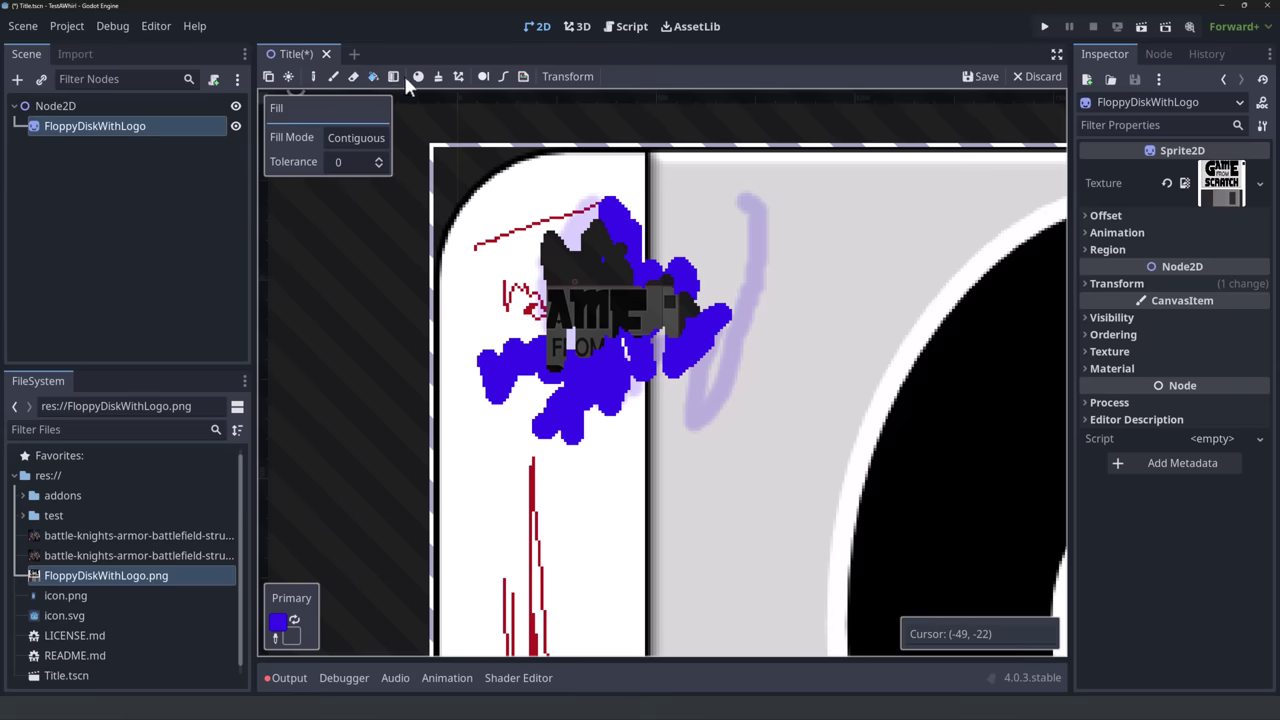
{"action": "left_click", "coordinate": [394, 77]}
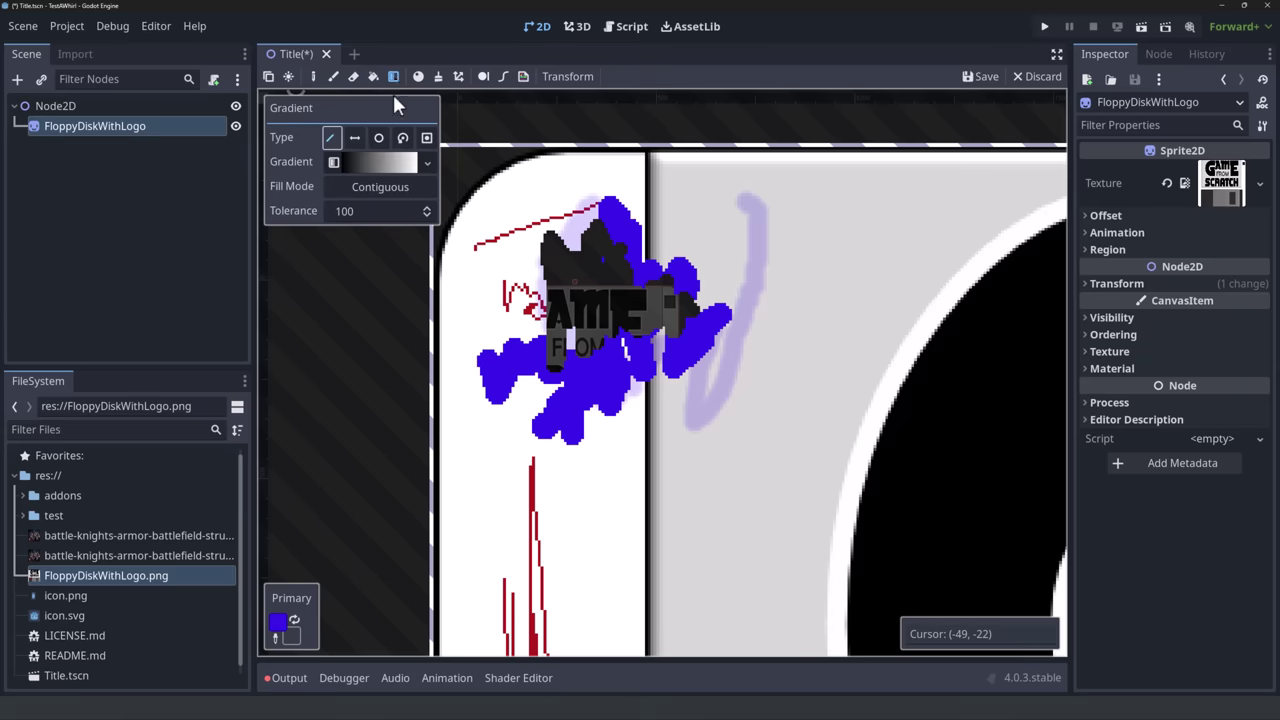
{"action": "left_click", "coordinate": [423, 161]}
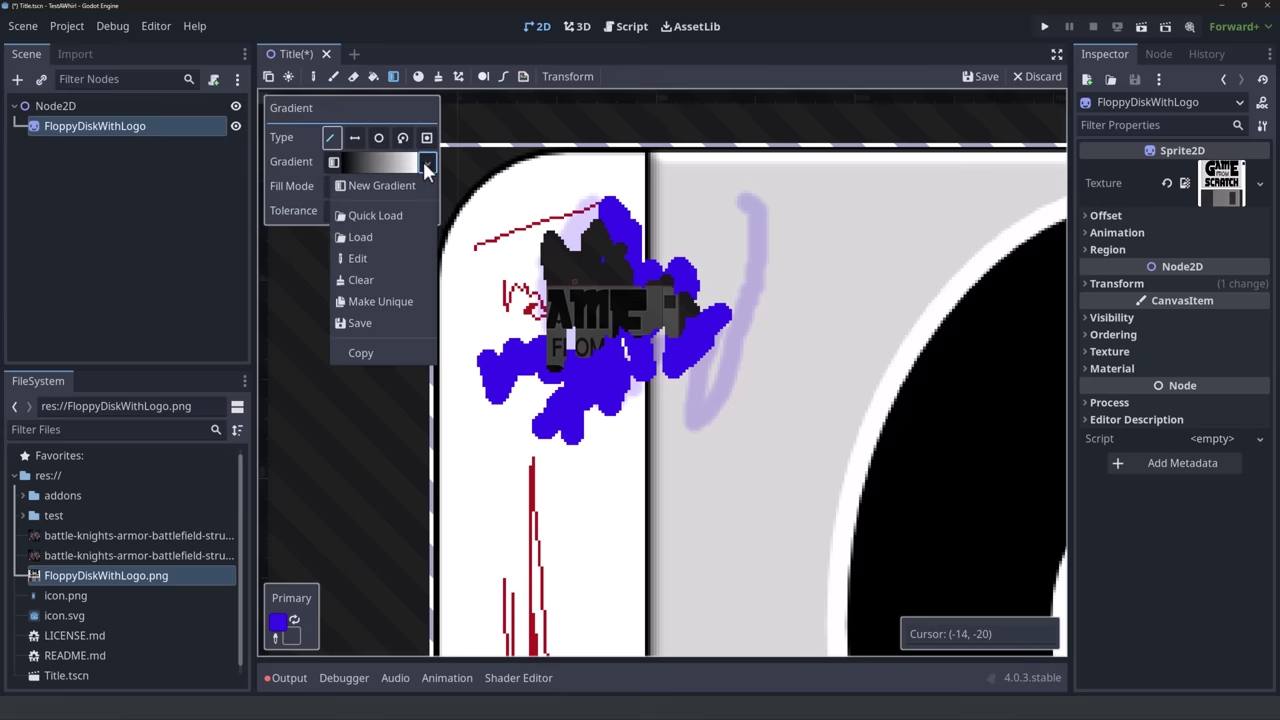
{"action": "left_click", "coordinate": [400, 189]}
{"action": "left_click", "coordinate": [361, 160]}
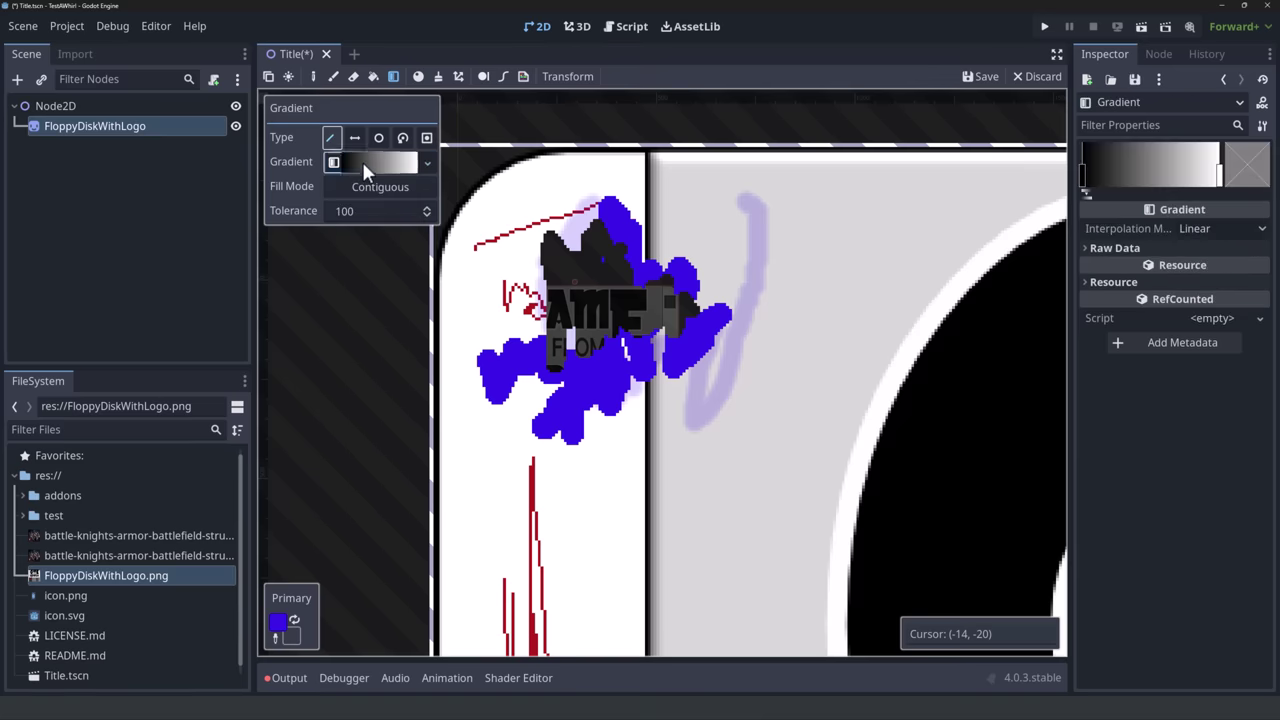
{"action": "left_click_drag", "start_coordinate": [1221, 180], "coordinate": [1118, 180]}
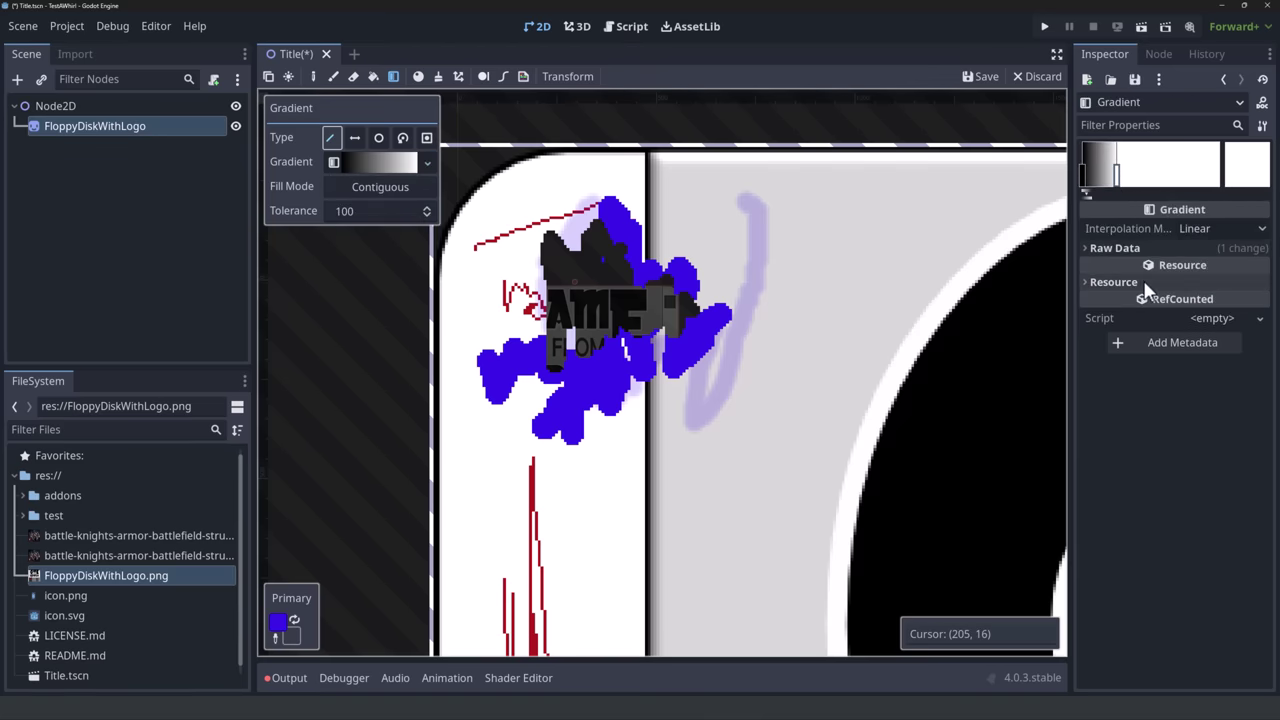
Scribble dense blue Fill Brush strokes across the grey label area right of the blob
{"action": "left_click", "coordinate": [418, 77]}
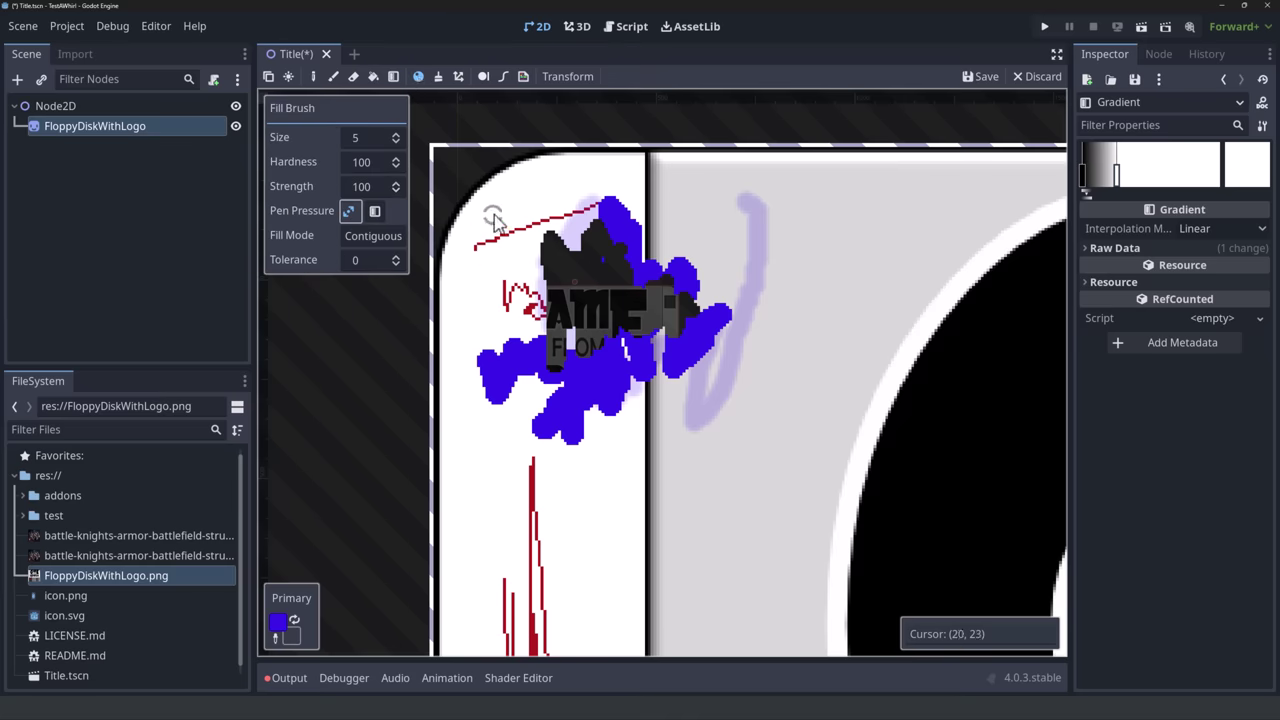
{"action": "mouse_move", "coordinate": [846, 238]}
{"action": "left_mouse_down"}
{"action": "mouse_move", "coordinate": [802, 301]}
{"action": "mouse_move", "coordinate": [787, 377]}
{"action": "left_mouse_up"}
{"action": "mouse_move", "coordinate": [871, 253]}
{"action": "left_mouse_down"}
{"action": "mouse_move", "coordinate": [833, 425]}
{"action": "mouse_move", "coordinate": [862, 228]}
{"action": "mouse_move", "coordinate": [722, 392]}
{"action": "mouse_move", "coordinate": [764, 475]}
{"action": "mouse_move", "coordinate": [753, 320]}
{"action": "mouse_move", "coordinate": [687, 338]}
{"action": "mouse_move", "coordinate": [774, 343]}
{"action": "mouse_move", "coordinate": [785, 297]}
{"action": "mouse_move", "coordinate": [732, 247]}
{"action": "mouse_move", "coordinate": [810, 270]}
{"action": "mouse_move", "coordinate": [763, 248]}
{"action": "mouse_move", "coordinate": [814, 224]}
{"action": "mouse_move", "coordinate": [810, 172]}
{"action": "left_mouse_up"}
Set a Clone Brush offset and copy a small blue patch near the grey area's top right
{"action": "left_click", "coordinate": [437, 78]}
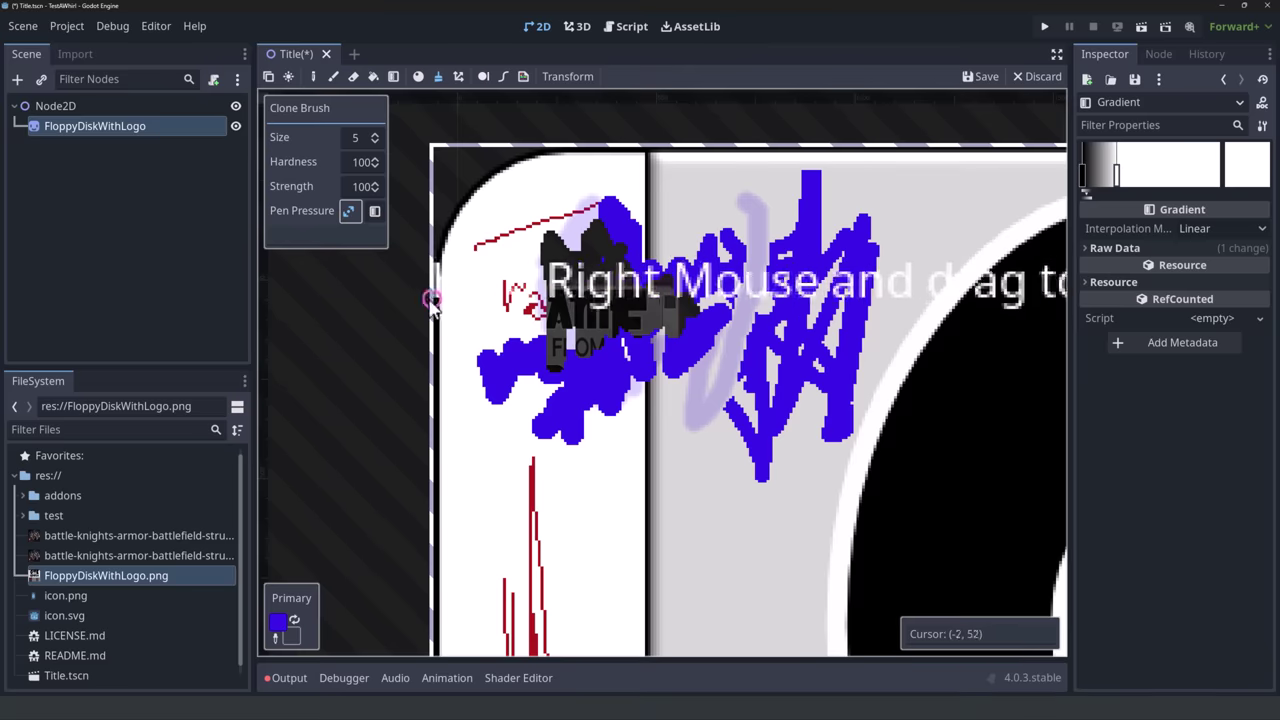
{"action": "mouse_move", "coordinate": [548, 402]}
{"action": "right_mouse_down"}
{"action": "mouse_move", "coordinate": [678, 348]}
{"action": "mouse_move", "coordinate": [767, 258]}
{"action": "mouse_move", "coordinate": [928, 222]}
{"action": "right_mouse_up"}
{"action": "mouse_move", "coordinate": [928, 222]}
{"action": "left_mouse_down"}
{"action": "mouse_move", "coordinate": [988, 196]}
{"action": "mouse_move", "coordinate": [965, 218]}
{"action": "mouse_move", "coordinate": [903, 203]}
{"action": "mouse_move", "coordinate": [915, 224]}
{"action": "mouse_move", "coordinate": [955, 222]}
{"action": "mouse_move", "coordinate": [945, 212]}
{"action": "left_mouse_up"}
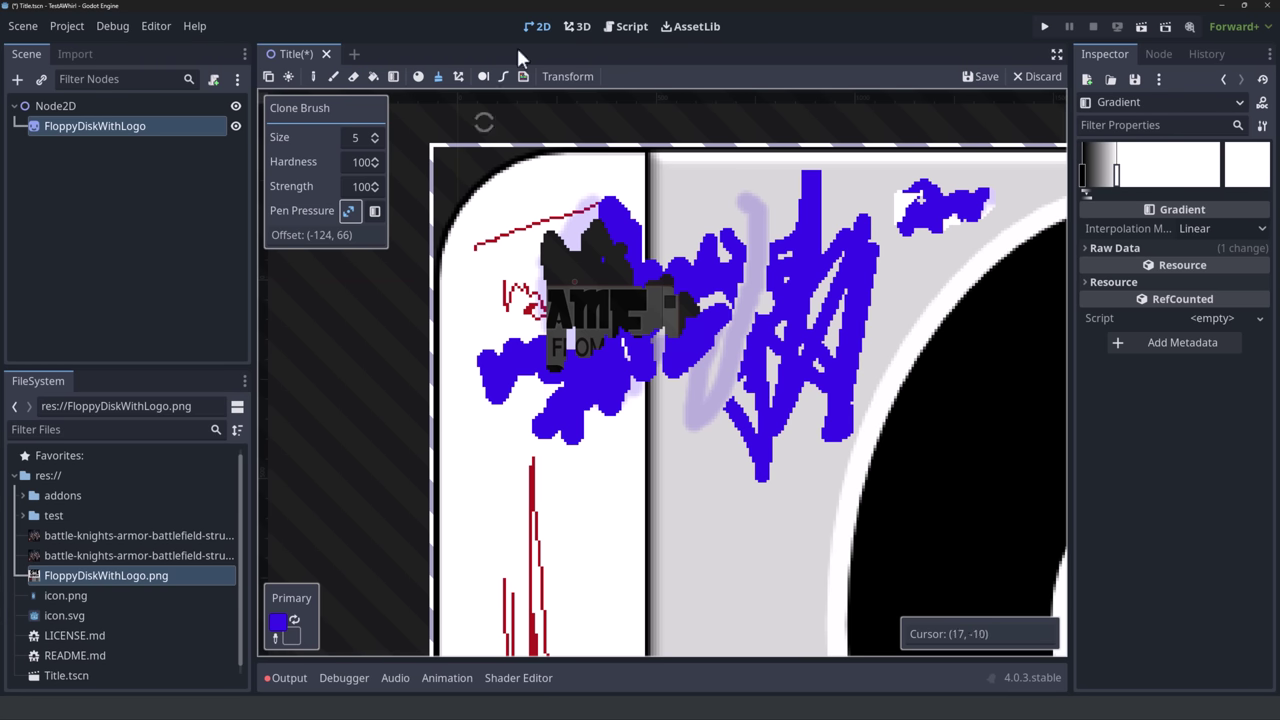
Paint green, then dark down-left-facing Normal Map Brush strokes below the blue scribbles
{"action": "left_click", "coordinate": [461, 79]}
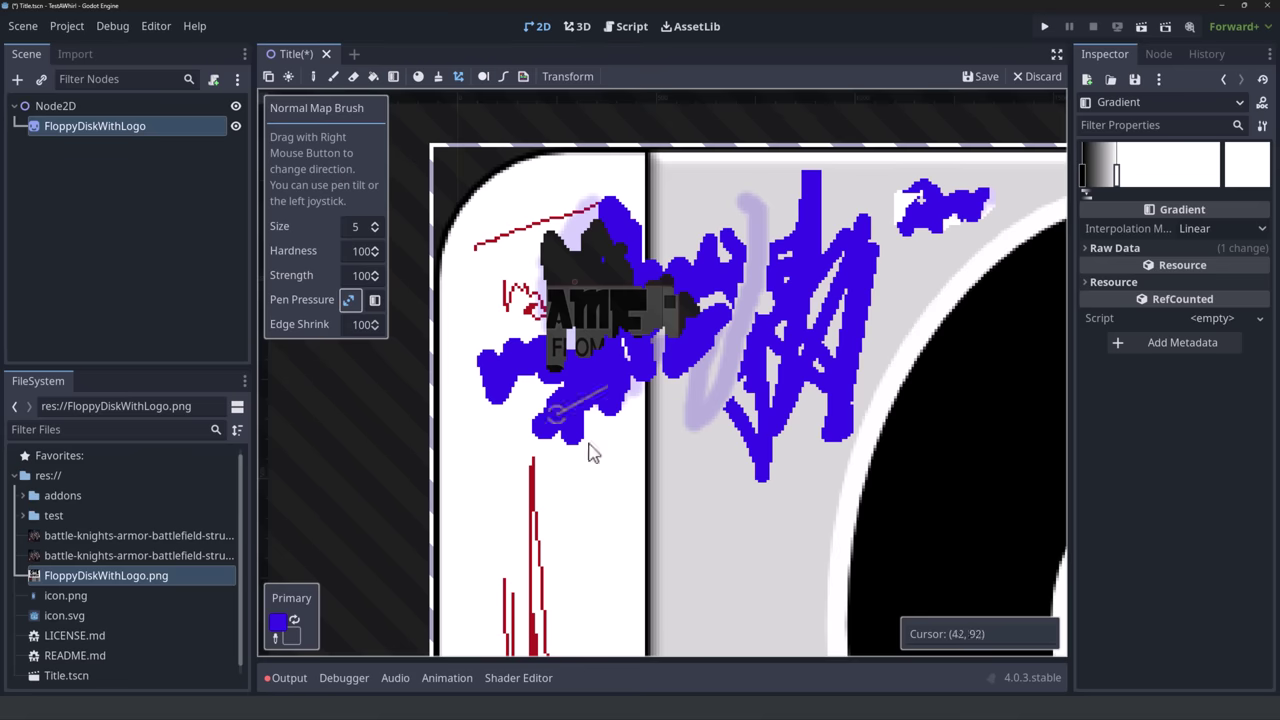
{"action": "mouse_move", "coordinate": [786, 523]}
{"action": "right_mouse_down"}
{"action": "mouse_move", "coordinate": [757, 540]}
{"action": "mouse_move", "coordinate": [688, 544]}
{"action": "mouse_move", "coordinate": [722, 542]}
{"action": "mouse_move", "coordinate": [694, 543]}
{"action": "mouse_move", "coordinate": [717, 531]}
{"action": "right_mouse_up"}
{"action": "mouse_move", "coordinate": [719, 545]}
{"action": "left_mouse_down"}
{"action": "mouse_move", "coordinate": [719, 510]}
{"action": "mouse_move", "coordinate": [757, 512]}
{"action": "left_mouse_up"}
{"action": "mouse_move", "coordinate": [757, 512]}
{"action": "right_mouse_down"}
{"action": "mouse_move", "coordinate": [762, 523]}
{"action": "mouse_move", "coordinate": [724, 532]}
{"action": "mouse_move", "coordinate": [760, 538]}
{"action": "mouse_move", "coordinate": [738, 594]}
{"action": "right_mouse_up"}
{"action": "left_click_drag", "start_coordinate": [757, 527], "coordinate": [760, 532]}
{"action": "mouse_move", "coordinate": [762, 530]}
{"action": "right_mouse_down"}
{"action": "mouse_move", "coordinate": [775, 600]}
{"action": "mouse_move", "coordinate": [768, 590]}
{"action": "right_mouse_up"}
{"action": "left_click_drag", "start_coordinate": [776, 512], "coordinate": [778, 550]}
Add dark red down-right, yellow up-right and light-green normal-map strokes to the patch
{"action": "mouse_move", "coordinate": [777, 534]}
{"action": "right_mouse_down"}
{"action": "mouse_move", "coordinate": [803, 571]}
{"action": "mouse_move", "coordinate": [850, 570]}
{"action": "right_mouse_up"}
{"action": "left_click_drag", "start_coordinate": [765, 515], "coordinate": [765, 548]}
{"action": "right_click_drag", "start_coordinate": [814, 523], "coordinate": [820, 434]}
{"action": "mouse_move", "coordinate": [764, 518]}
{"action": "left_mouse_down"}
{"action": "mouse_move", "coordinate": [768, 562]}
{"action": "mouse_move", "coordinate": [768, 512]}
{"action": "left_mouse_up"}
{"action": "right_click_drag", "start_coordinate": [723, 528], "coordinate": [730, 465]}
{"action": "mouse_move", "coordinate": [762, 520]}
{"action": "right_mouse_down"}
{"action": "mouse_move", "coordinate": [751, 523]}
{"action": "mouse_move", "coordinate": [748, 500]}
{"action": "right_mouse_up"}
{"action": "mouse_move", "coordinate": [738, 525]}
{"action": "left_mouse_down"}
{"action": "mouse_move", "coordinate": [765, 490]}
{"action": "mouse_move", "coordinate": [773, 535]}
{"action": "left_mouse_up"}
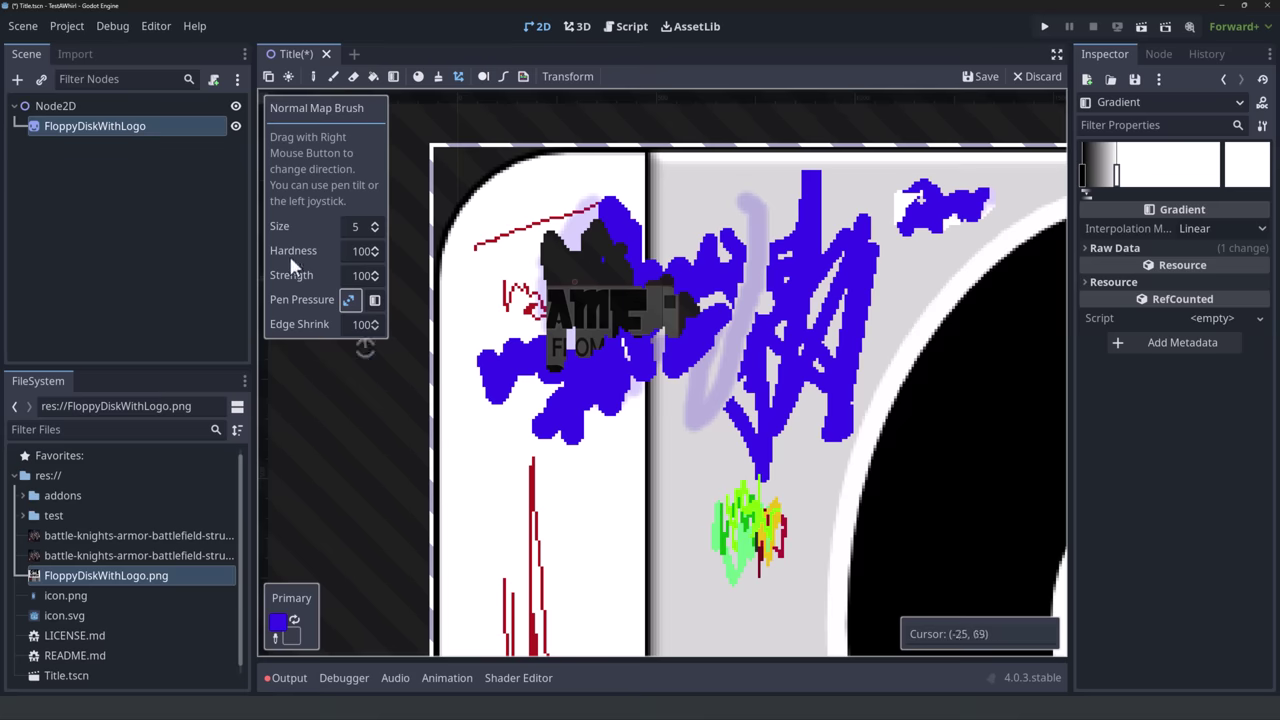
Draw two filled blue rectangles across the grey area with the Shape tool
{"action": "left_click", "coordinate": [483, 78]}
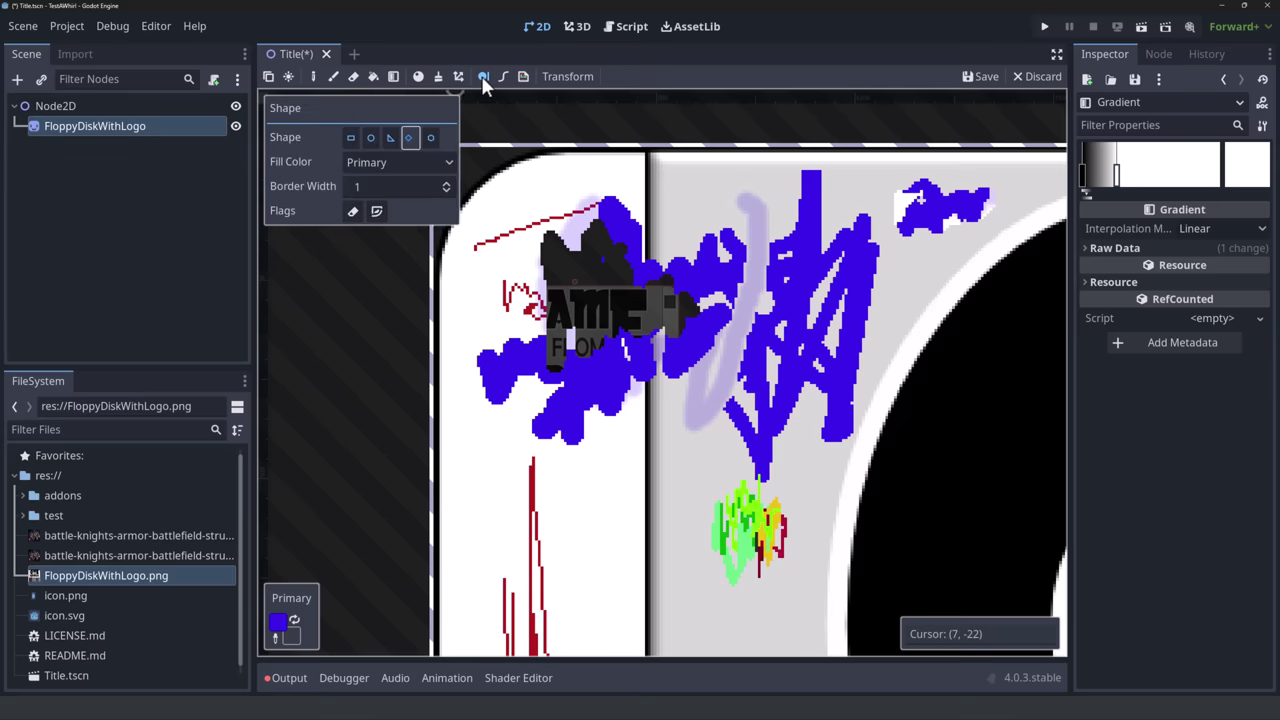
{"action": "left_click", "coordinate": [349, 138]}
{"action": "left_click_drag", "start_coordinate": [632, 406], "coordinate": [872, 500]}
{"action": "left_click_drag", "start_coordinate": [830, 326], "coordinate": [934, 444]}
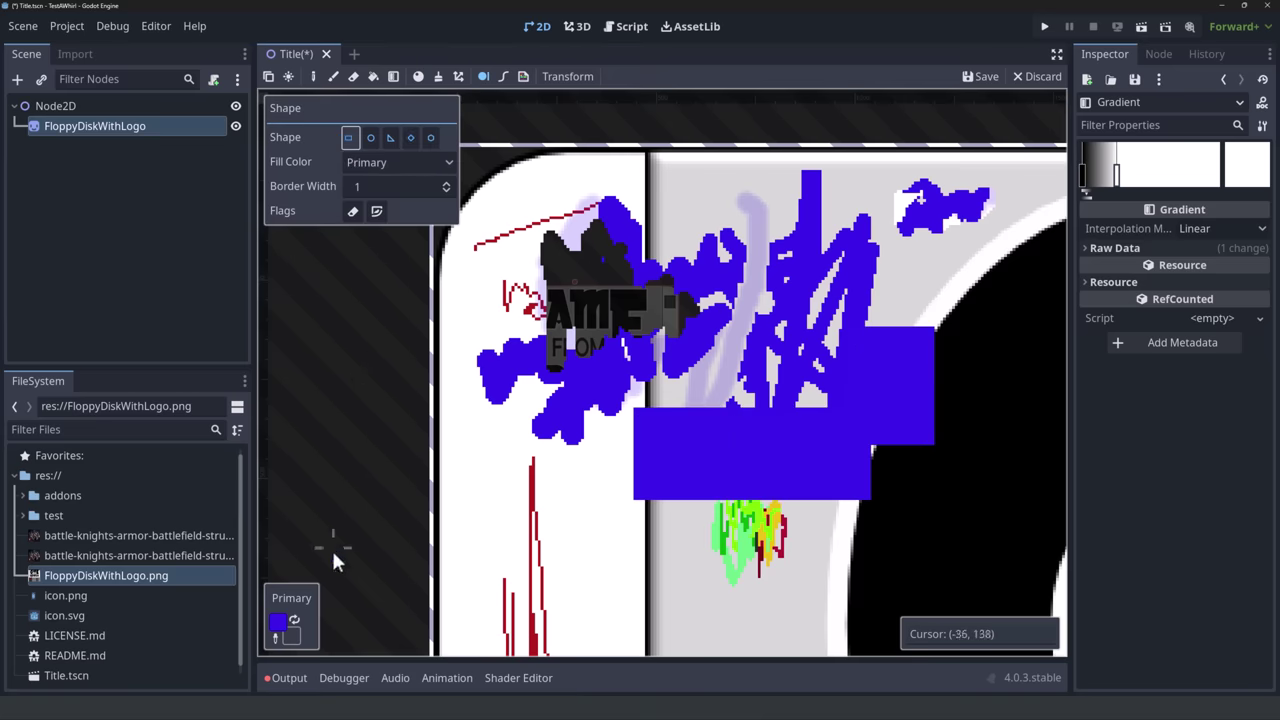
Set the primary colour to purple-grey #544b80 and draw rectangles over both blue ones
{"action": "left_click", "coordinate": [282, 625]}
{"action": "left_click_drag", "start_coordinate": [443, 353], "coordinate": [407, 348]}
{"action": "left_click_drag", "start_coordinate": [712, 406], "coordinate": [848, 460]}
{"action": "left_click_drag", "start_coordinate": [755, 317], "coordinate": [869, 403]}
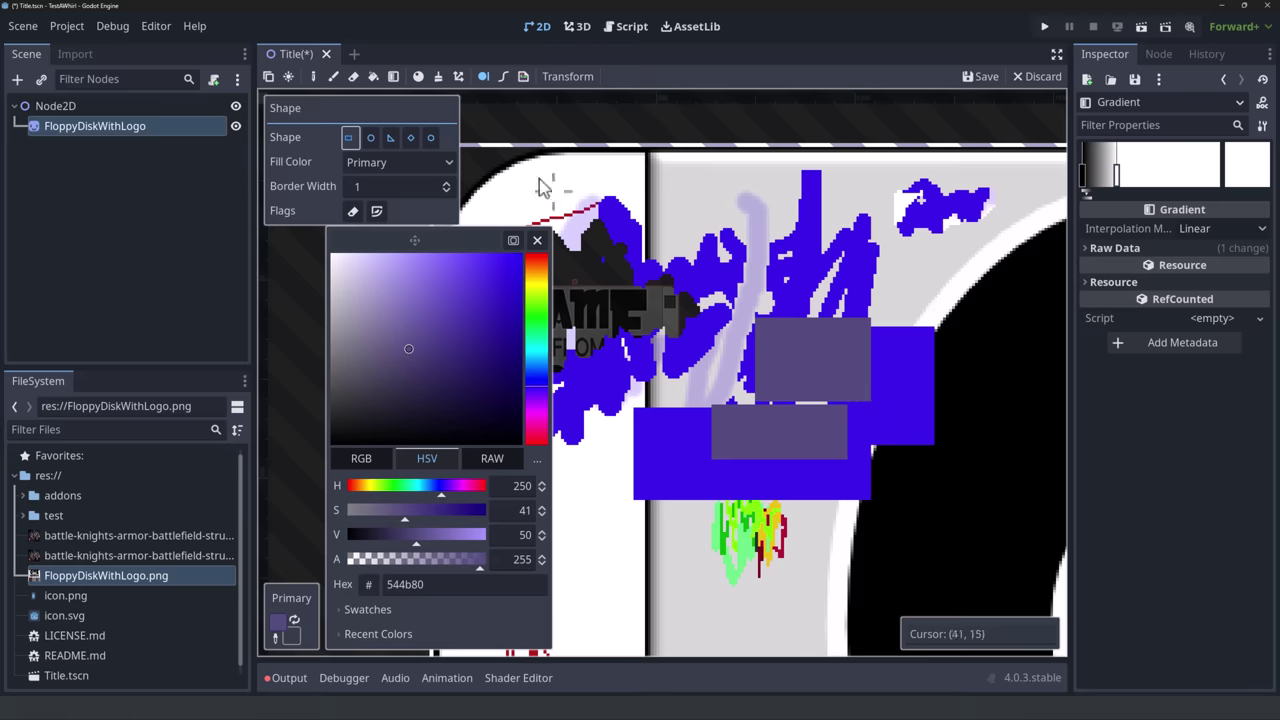
Draw a small ellipse and a large purple-grey diamond, keeping the primary colour as fill
{"action": "left_click", "coordinate": [430, 138]}
{"action": "left_click_drag", "start_coordinate": [637, 237], "coordinate": [787, 419]}
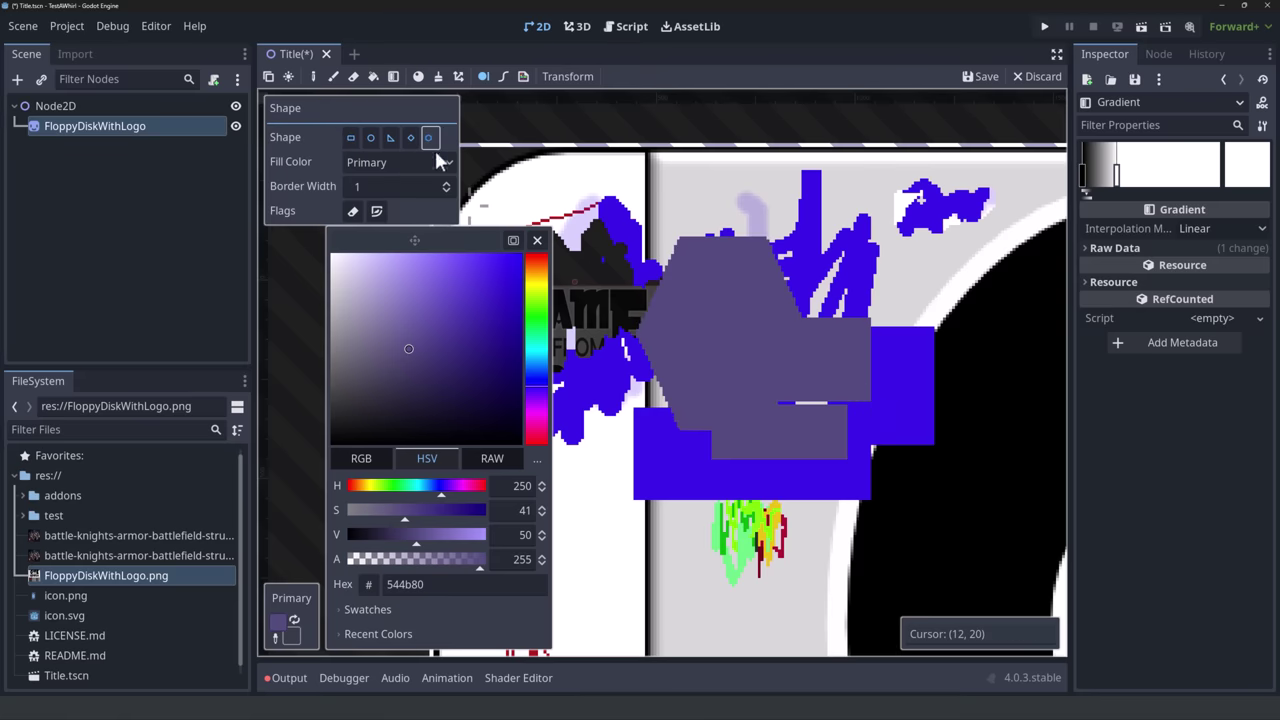
{"action": "left_click", "coordinate": [409, 138]}
{"action": "left_click_drag", "start_coordinate": [705, 221], "coordinate": [848, 334]}
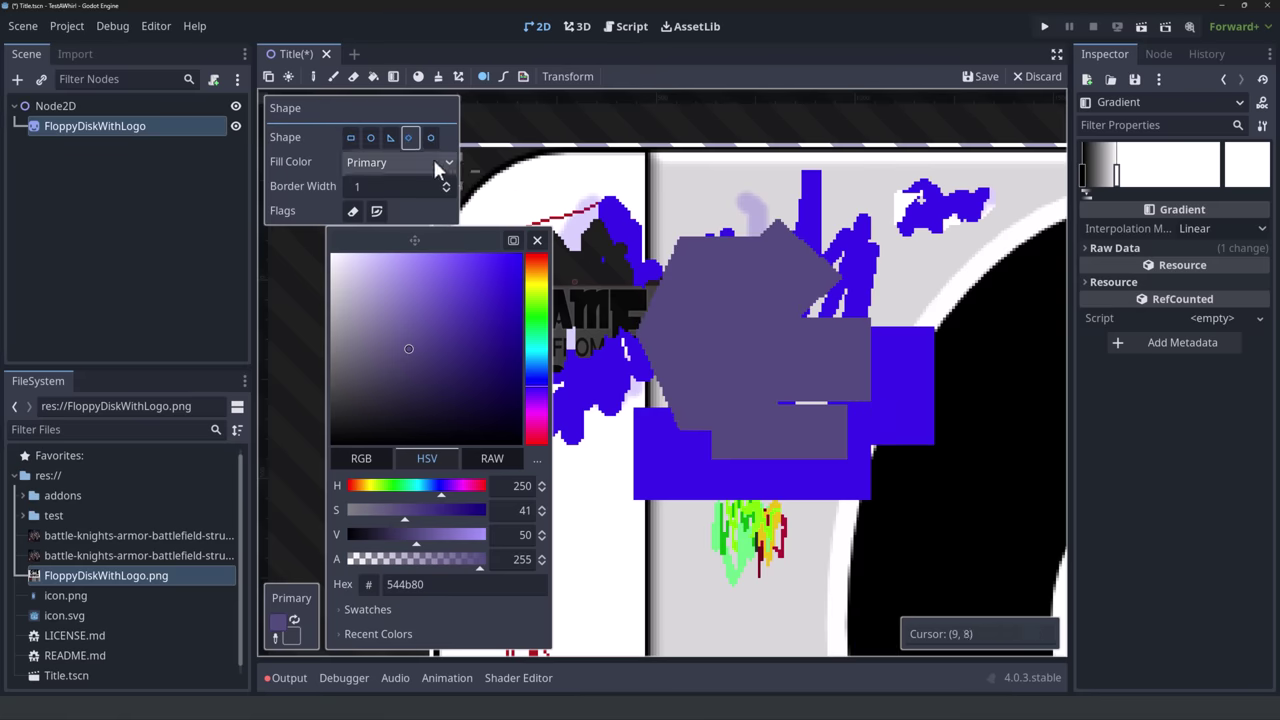
{"action": "left_click", "coordinate": [431, 160]}
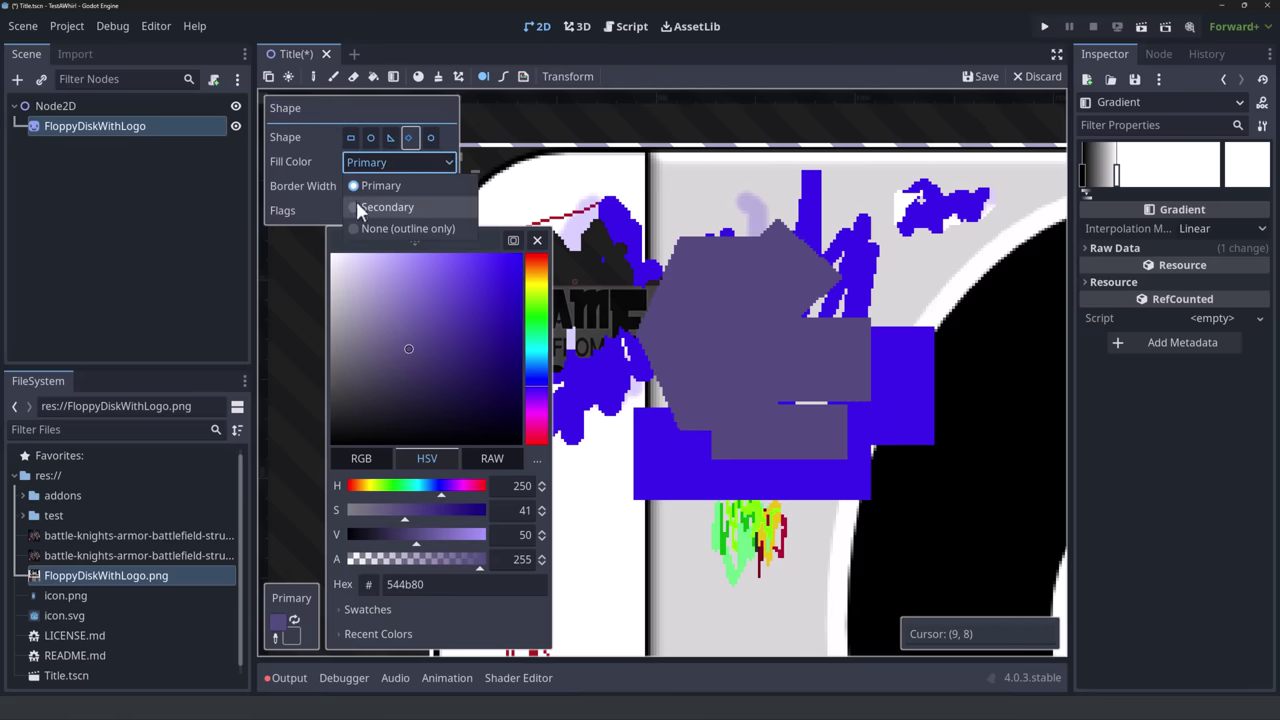
{"action": "left_click", "coordinate": [298, 152]}
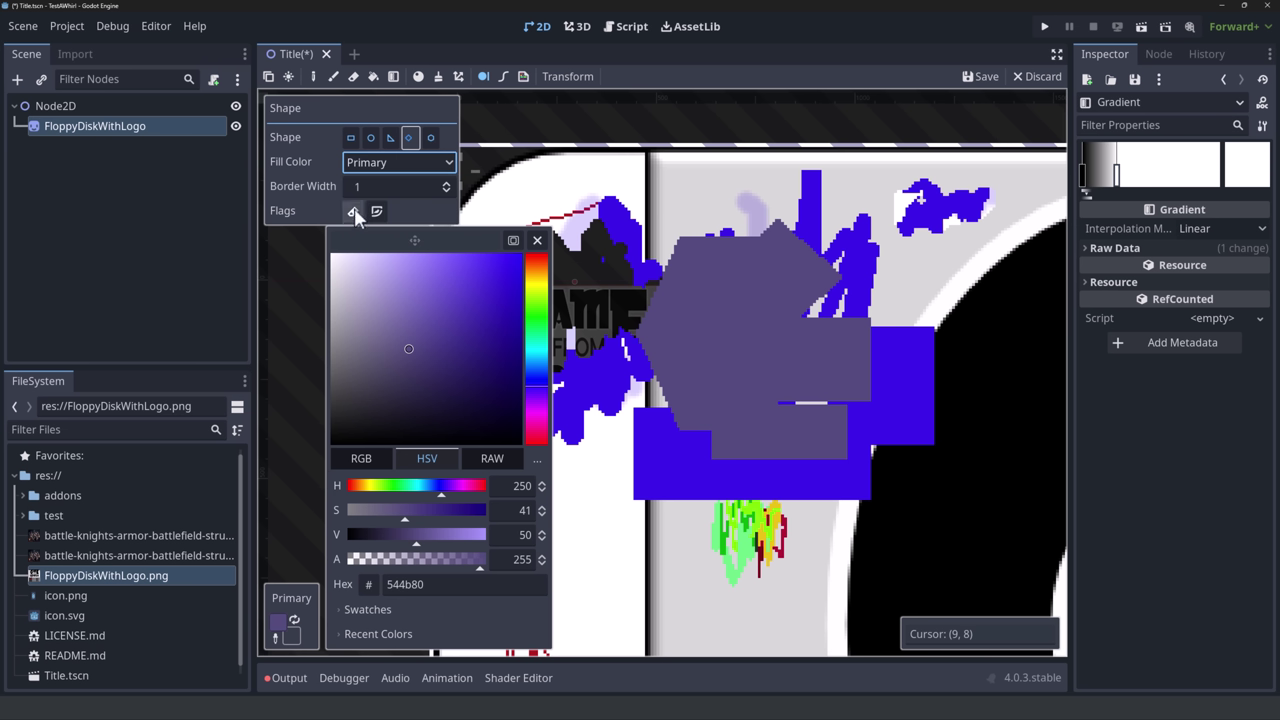
{"action": "left_click", "coordinate": [375, 212]}
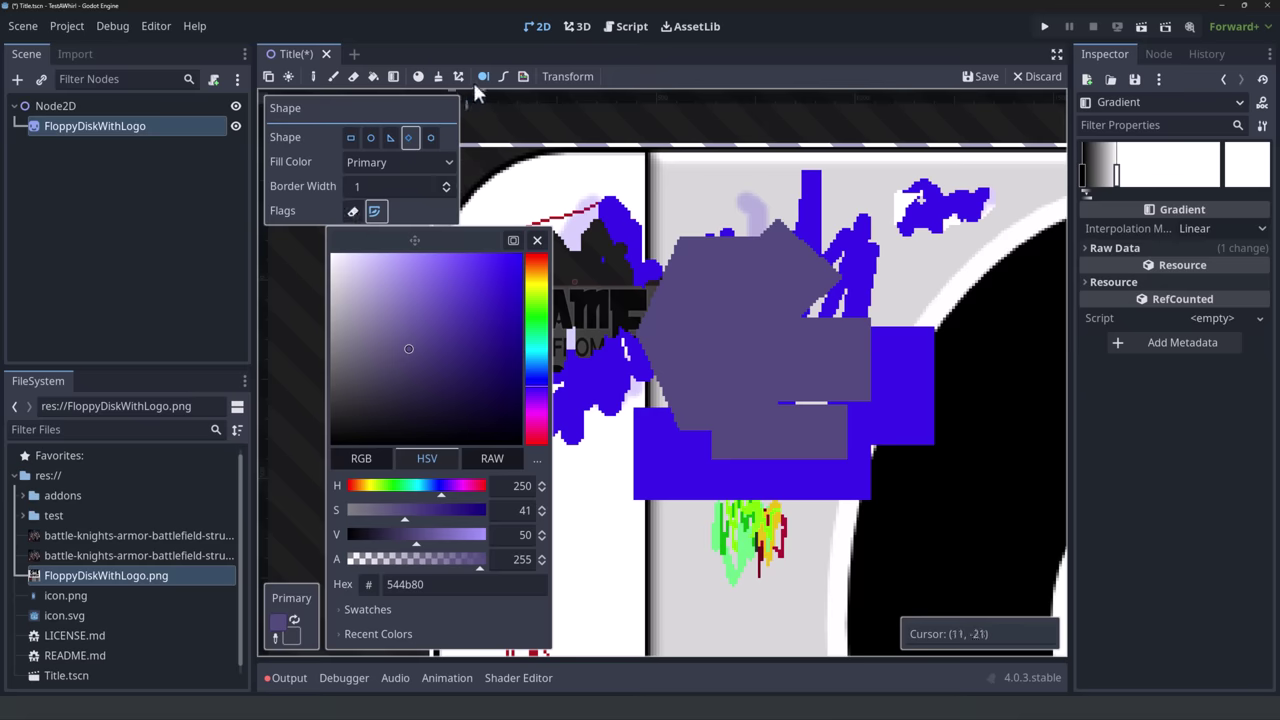
Draw thin purple-grey straight lines across the top and a V shape across the sprite
{"action": "left_click", "coordinate": [504, 76]}
{"action": "left_click_drag", "start_coordinate": [668, 216], "coordinate": [910, 172]}
{"action": "left_click_drag", "start_coordinate": [918, 255], "coordinate": [553, 385]}
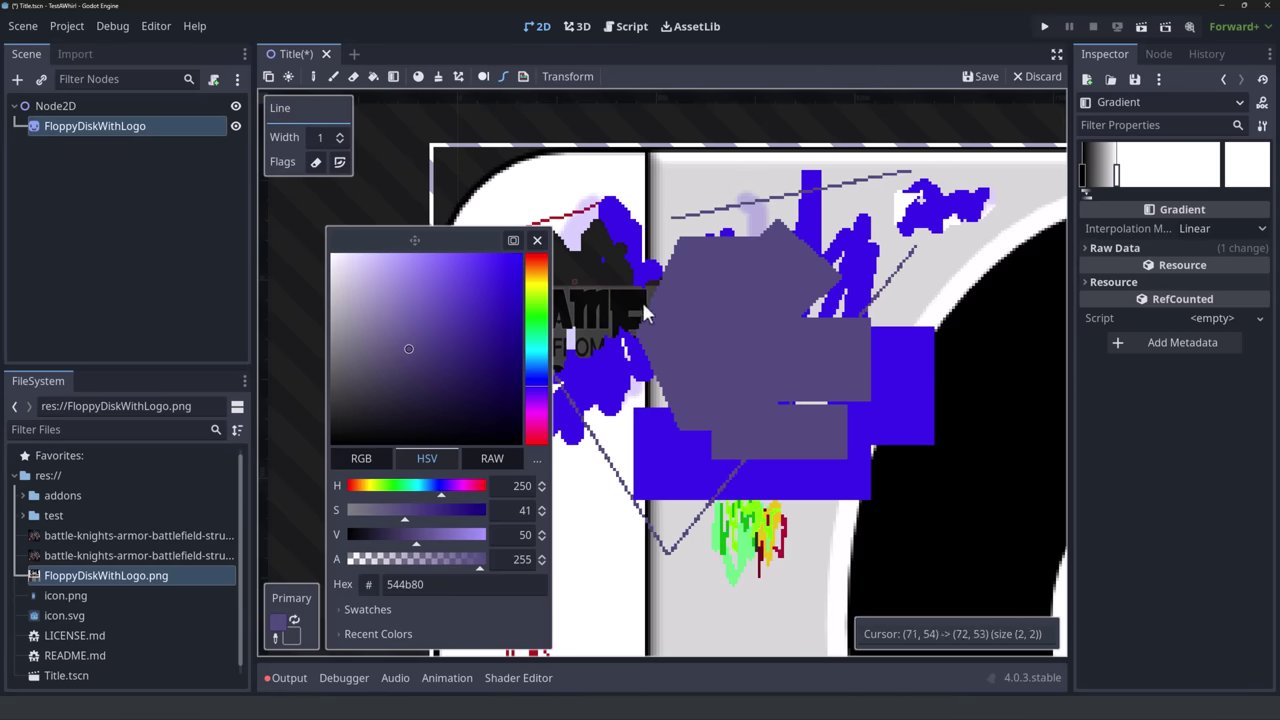
Select the Image Script tool, dismiss the colour picker, then try Box Selection
{"action": "left_click", "coordinate": [523, 77]}
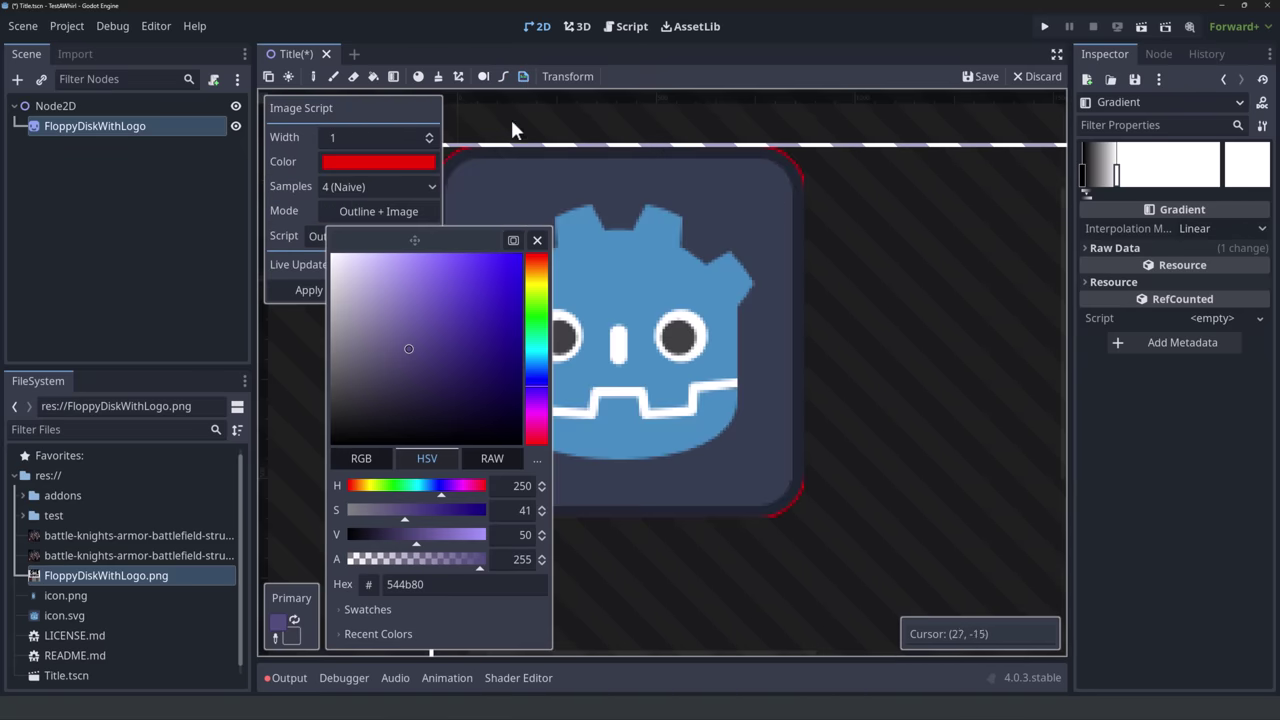
{"action": "left_click", "coordinate": [535, 242]}
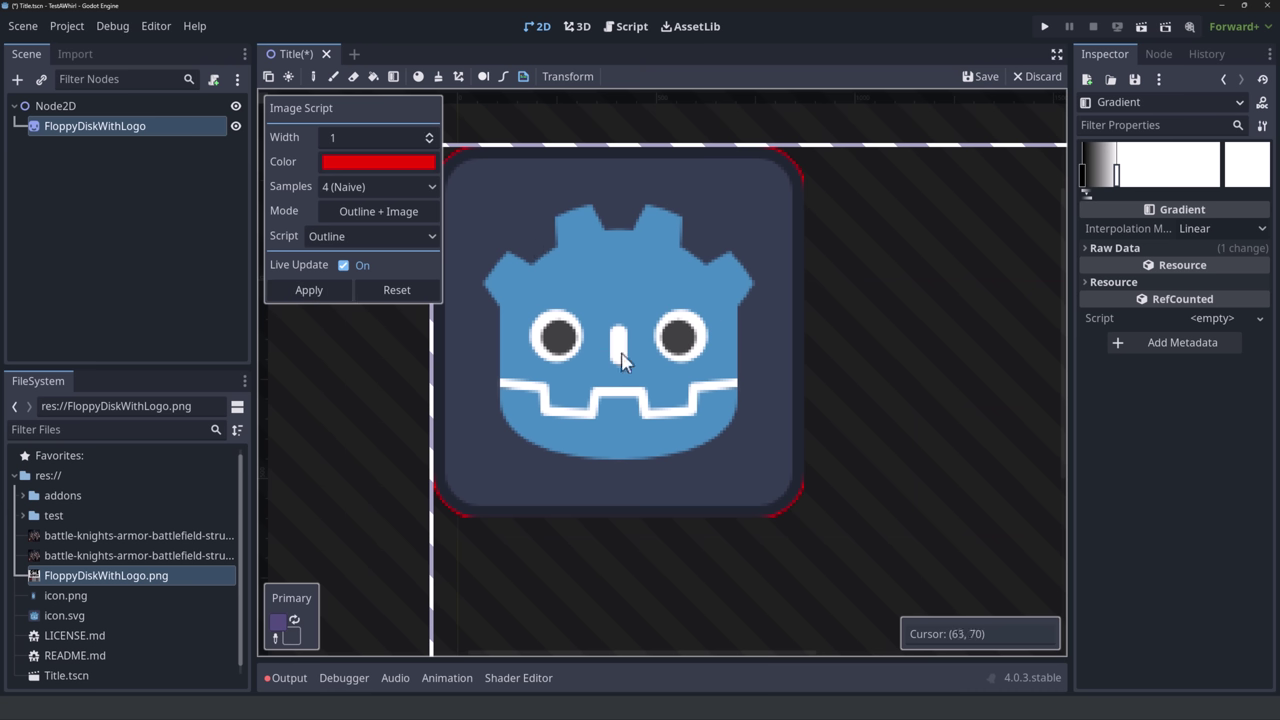
{"action": "left_click", "coordinate": [268, 77]}
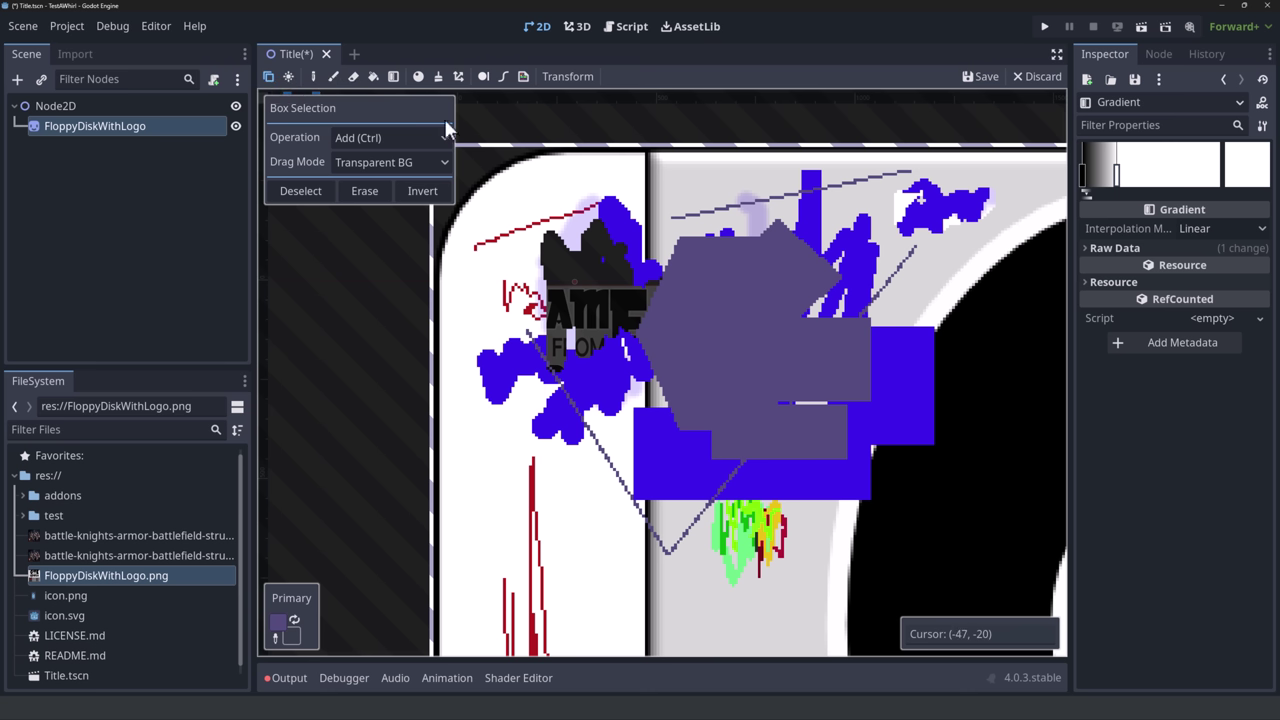
Apply the Outline script to the floppy texture as a red outline of width 3
{"action": "left_click", "coordinate": [523, 76]}
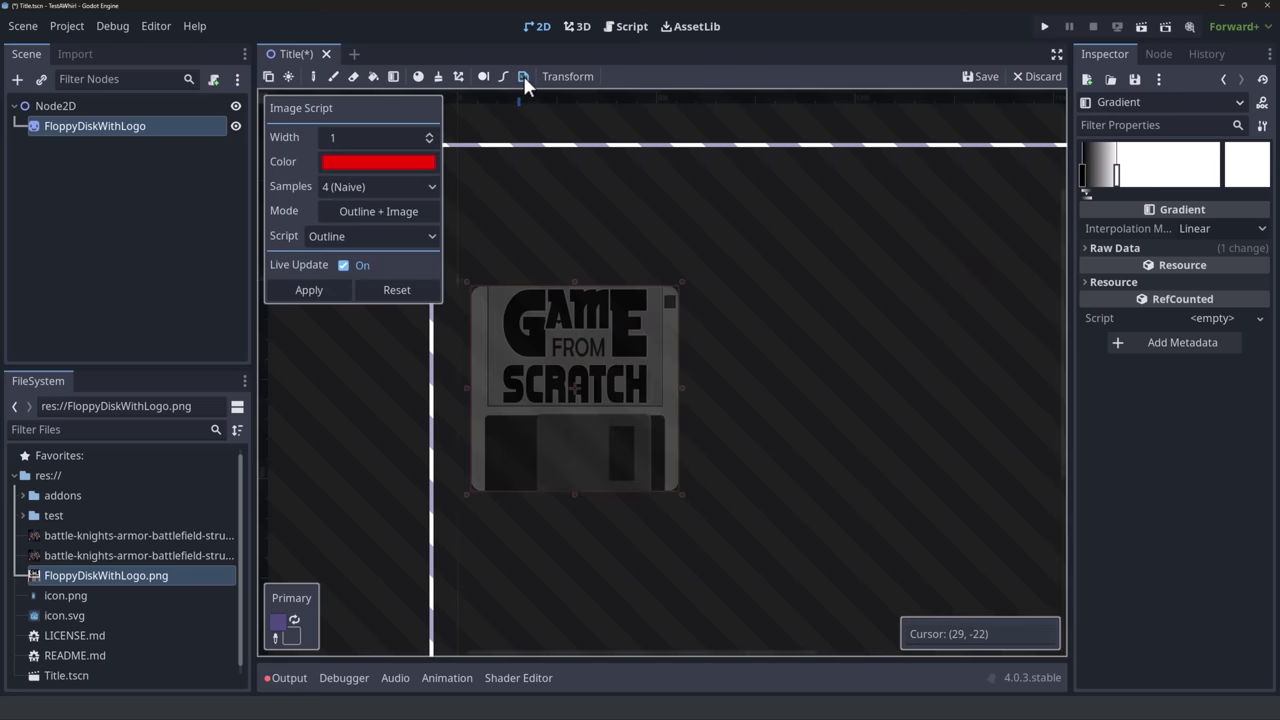
{"action": "scroll", "coordinate": [612, 352], "scroll_direction": "down", "scroll_amount": 6}
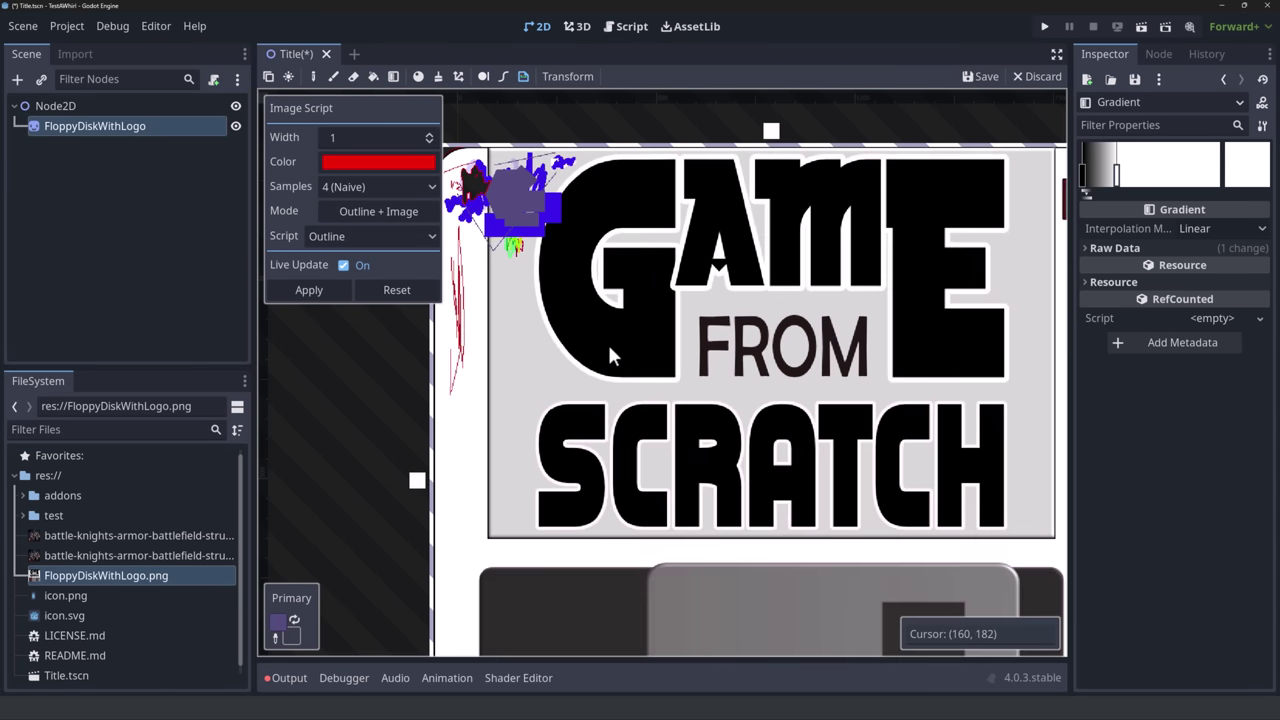
{"action": "scroll", "coordinate": [408, 230], "scroll_direction": "up", "scroll_amount": 1}
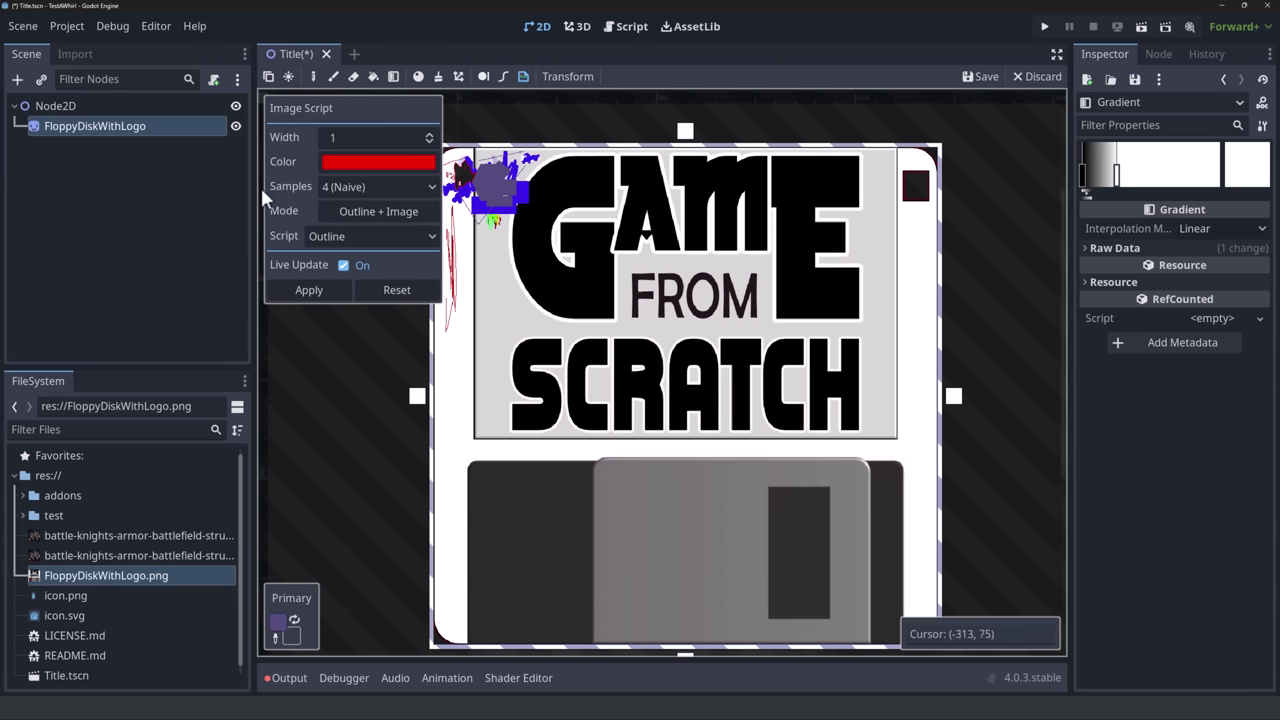
{"action": "left_click", "coordinate": [410, 236]}
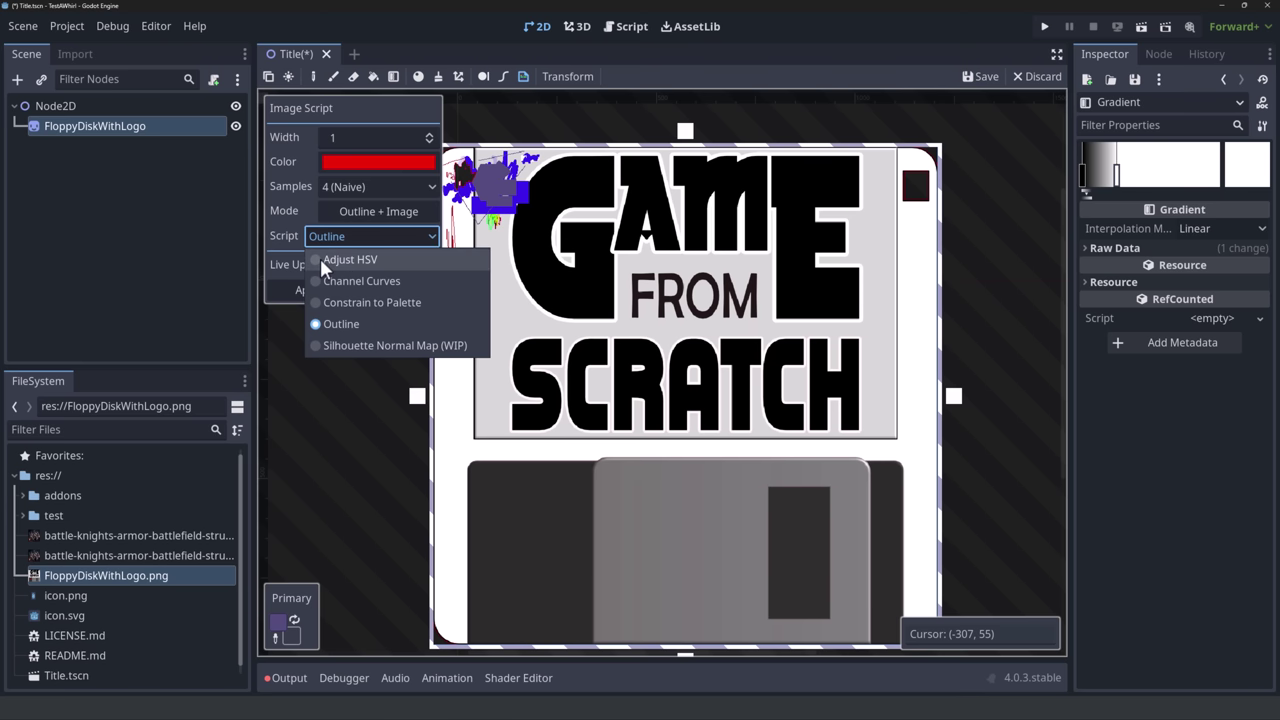
{"action": "left_click", "coordinate": [315, 321]}
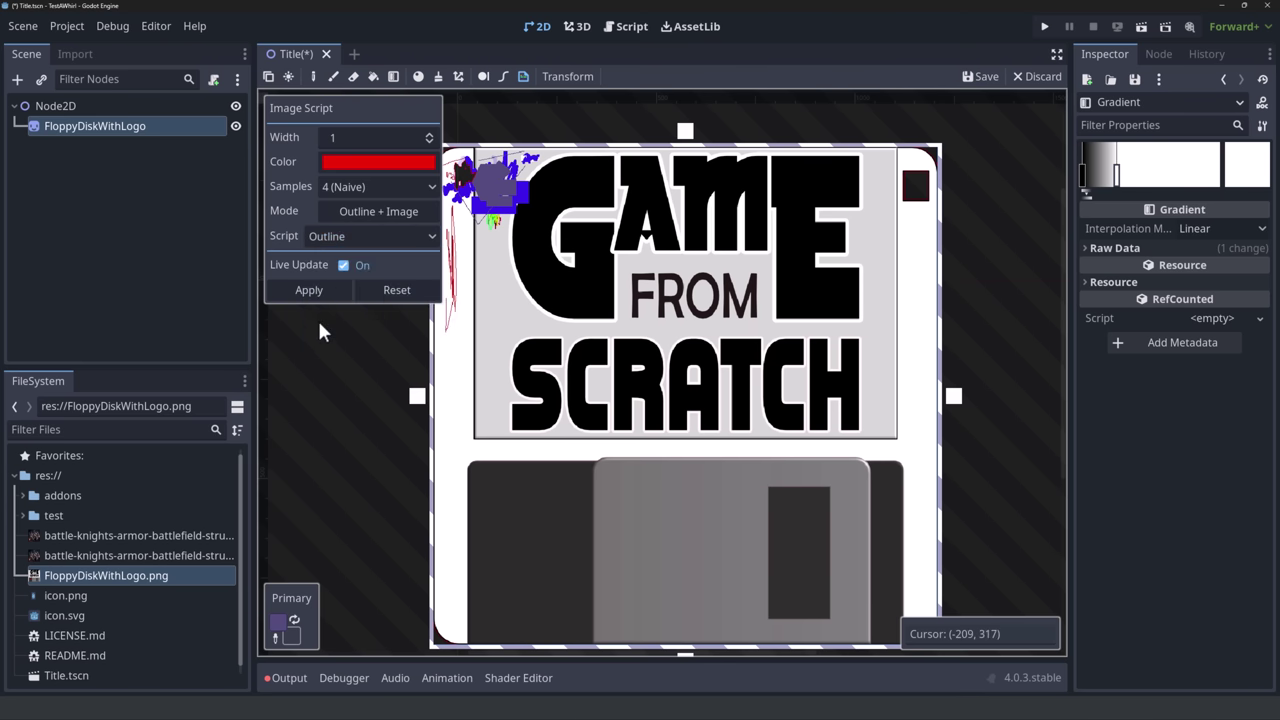
{"action": "left_click", "coordinate": [429, 134]}
{"action": "left_click", "coordinate": [429, 134]}
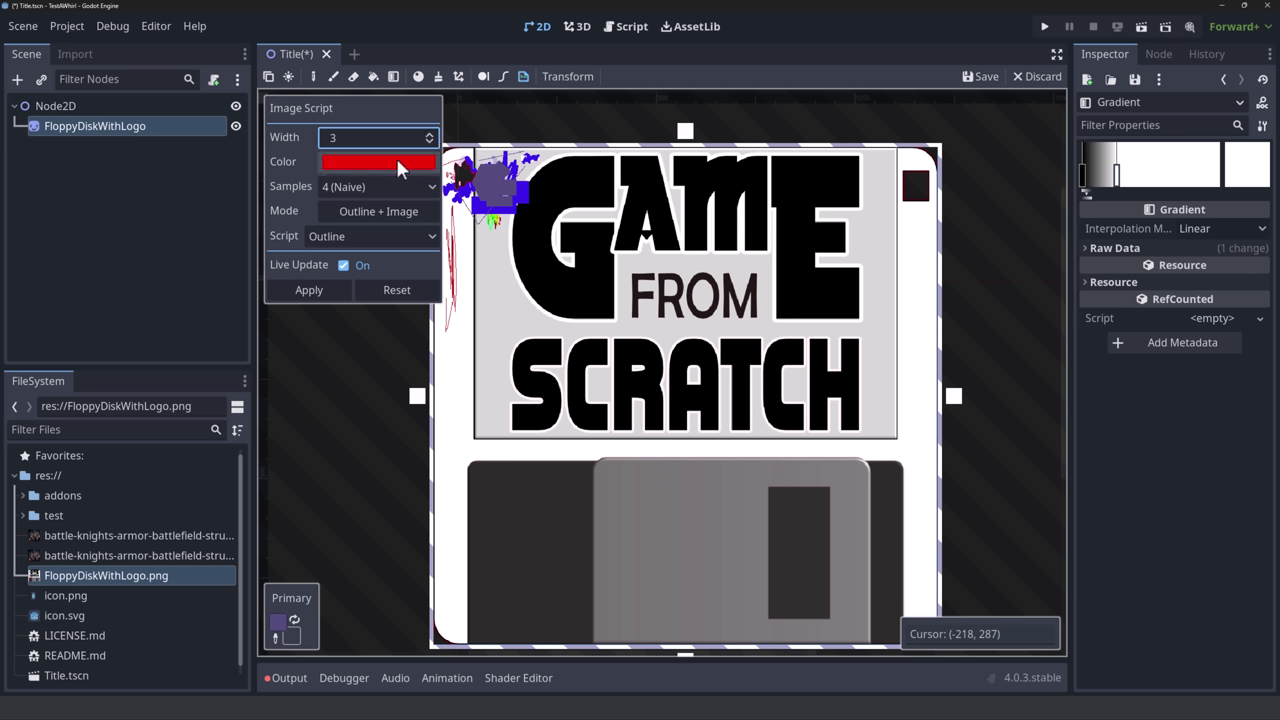
{"action": "left_click", "coordinate": [314, 284]}
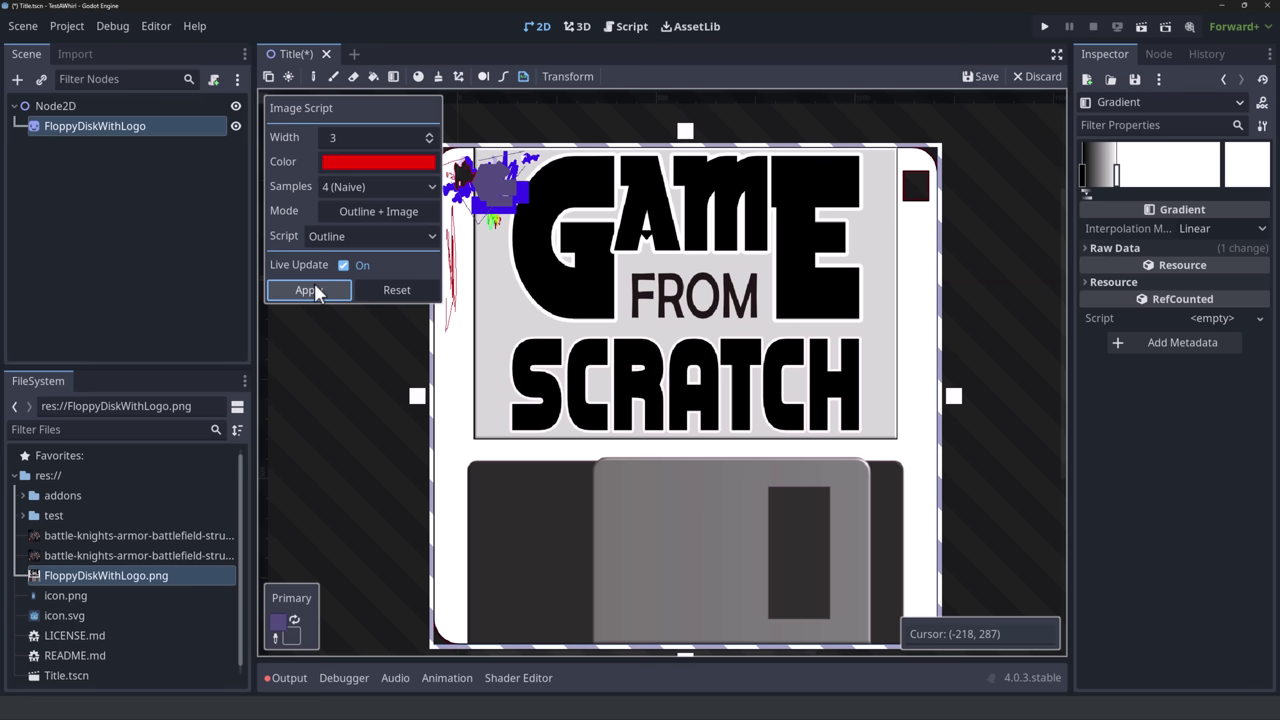
{"action": "left_click", "coordinate": [314, 286]}
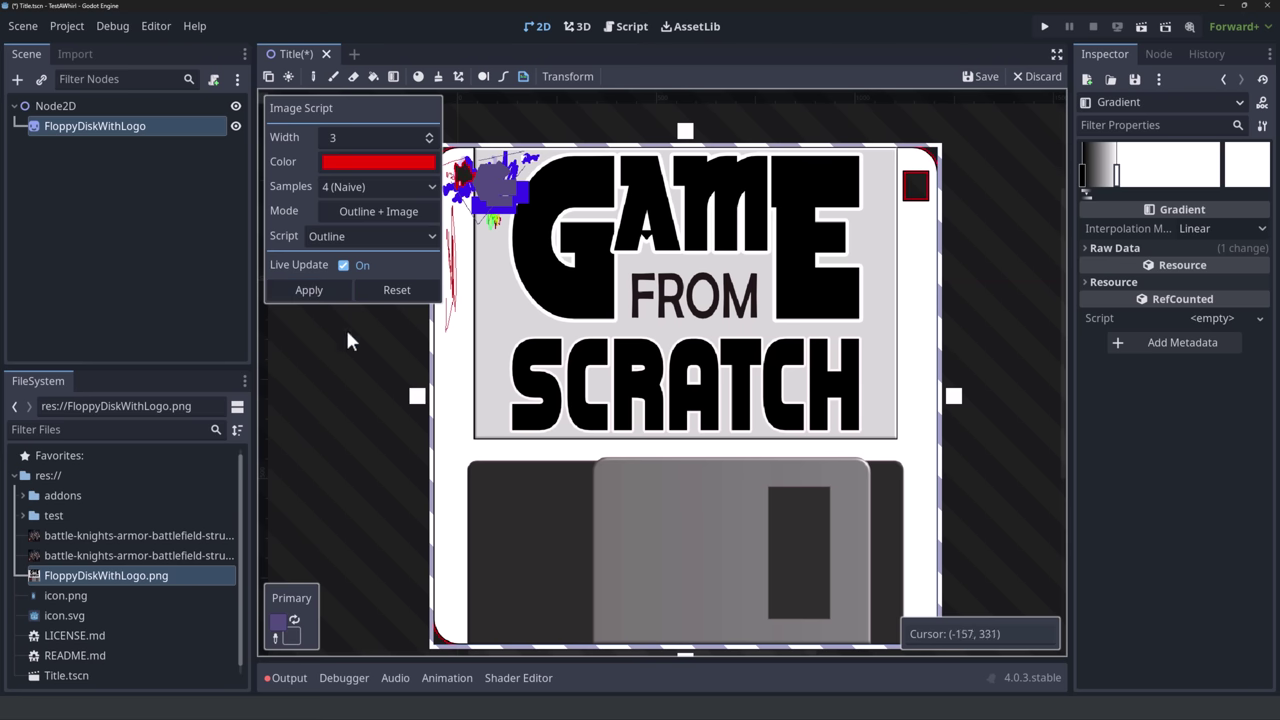
{"action": "left_click", "coordinate": [295, 287]}
Extend the floppy texture's canvas on the left, top, right and bottom, and apply the resize
{"action": "left_click_drag", "start_coordinate": [417, 396], "coordinate": [368, 396]}
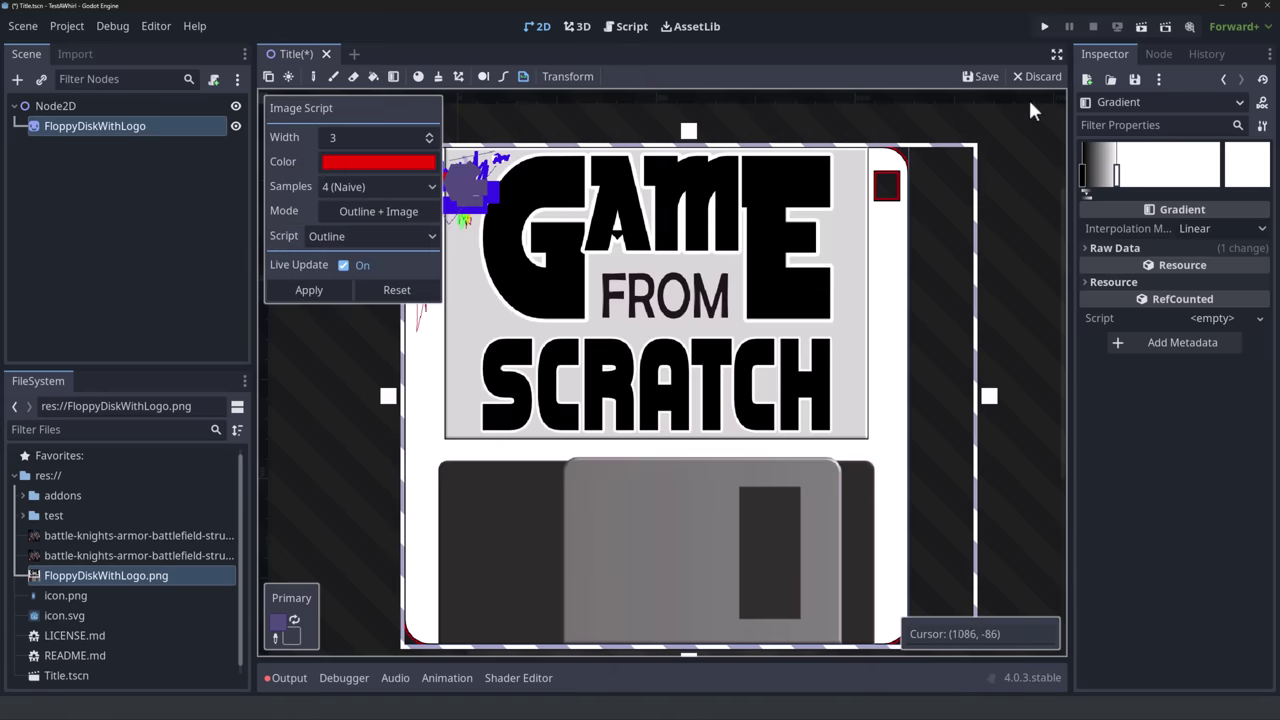
{"action": "left_click_drag", "start_coordinate": [688, 128], "coordinate": [688, 112]}
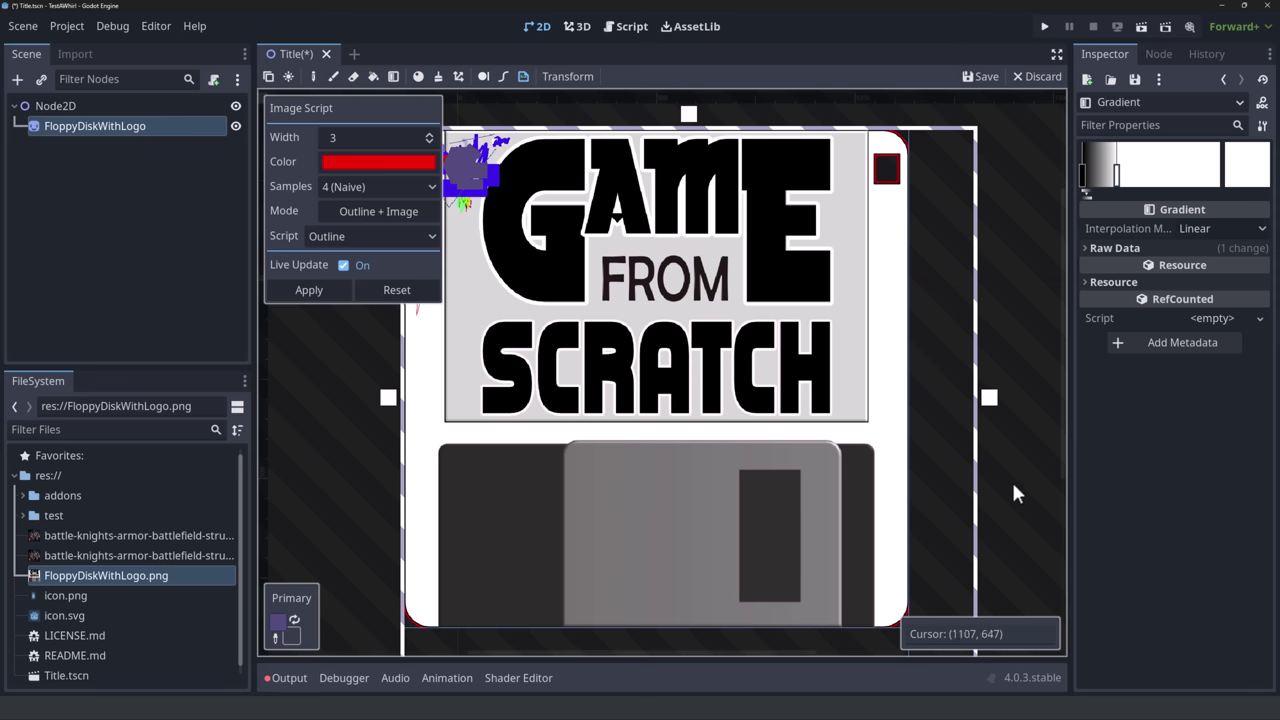
{"action": "left_click_drag", "start_coordinate": [988, 396], "coordinate": [1062, 396]}
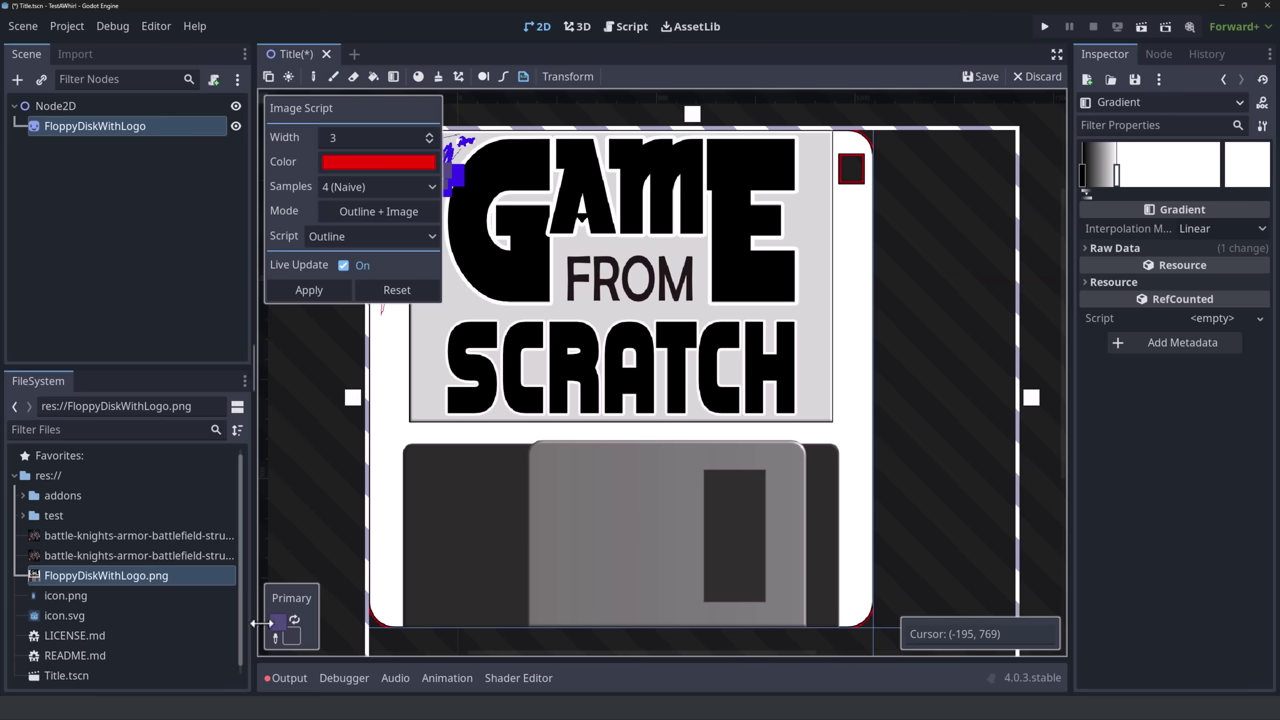
{"action": "scroll", "coordinate": [517, 611], "scroll_direction": "down", "scroll_amount": 1}
{"action": "left_click_drag", "start_coordinate": [634, 585], "coordinate": [634, 598]}
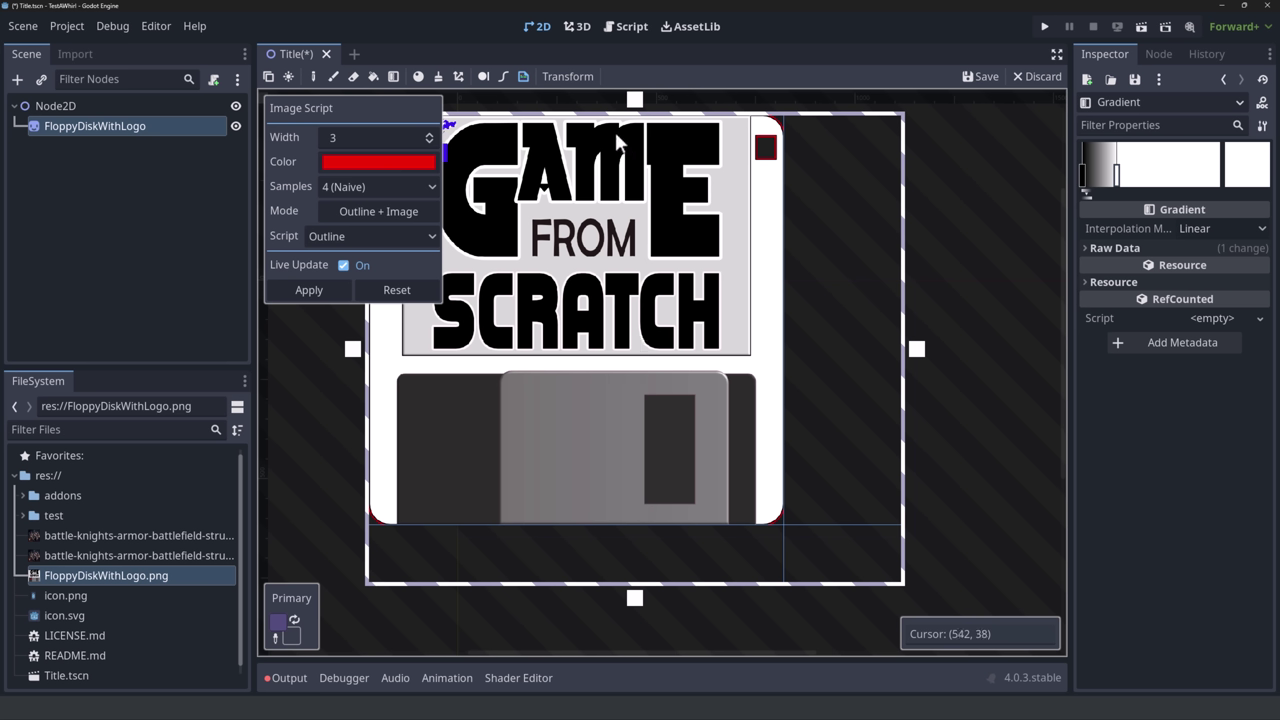
{"action": "left_click", "coordinate": [310, 290]}
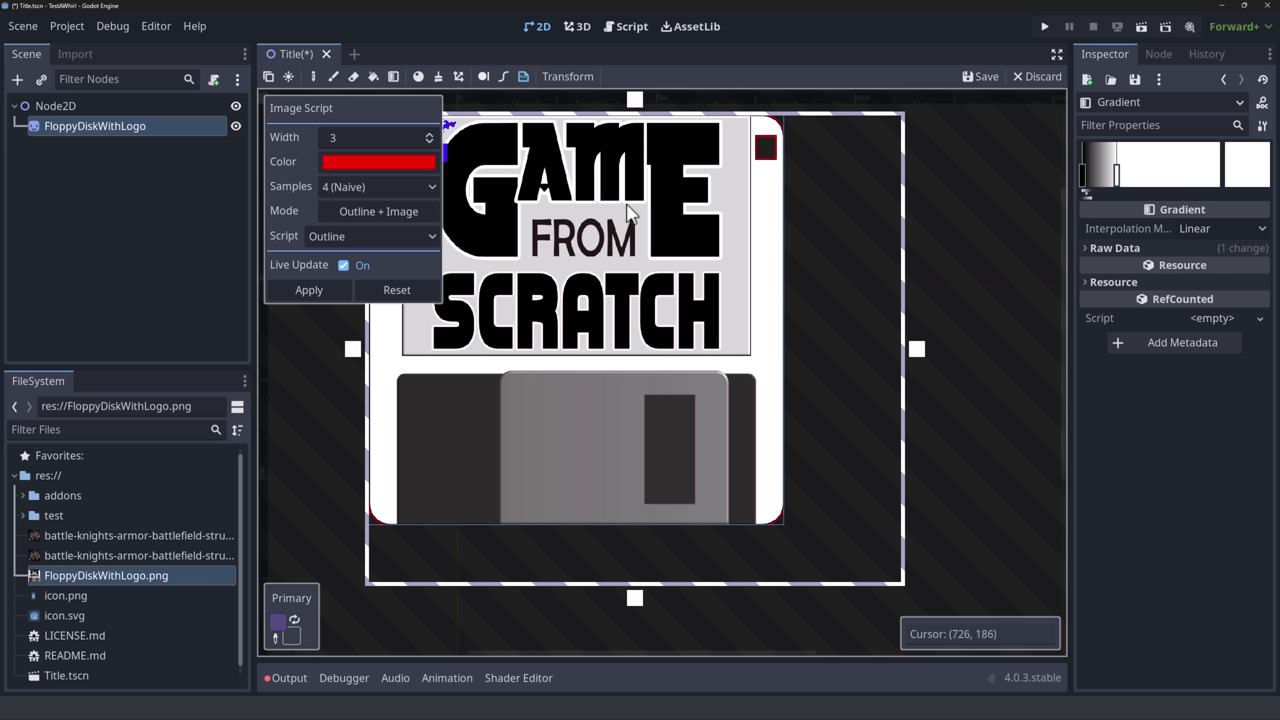
Discard the edits, delete FloppyDiskWithLogo, and add an icon.svg sprite for texture editing
{"action": "left_click", "coordinate": [1023, 79]}
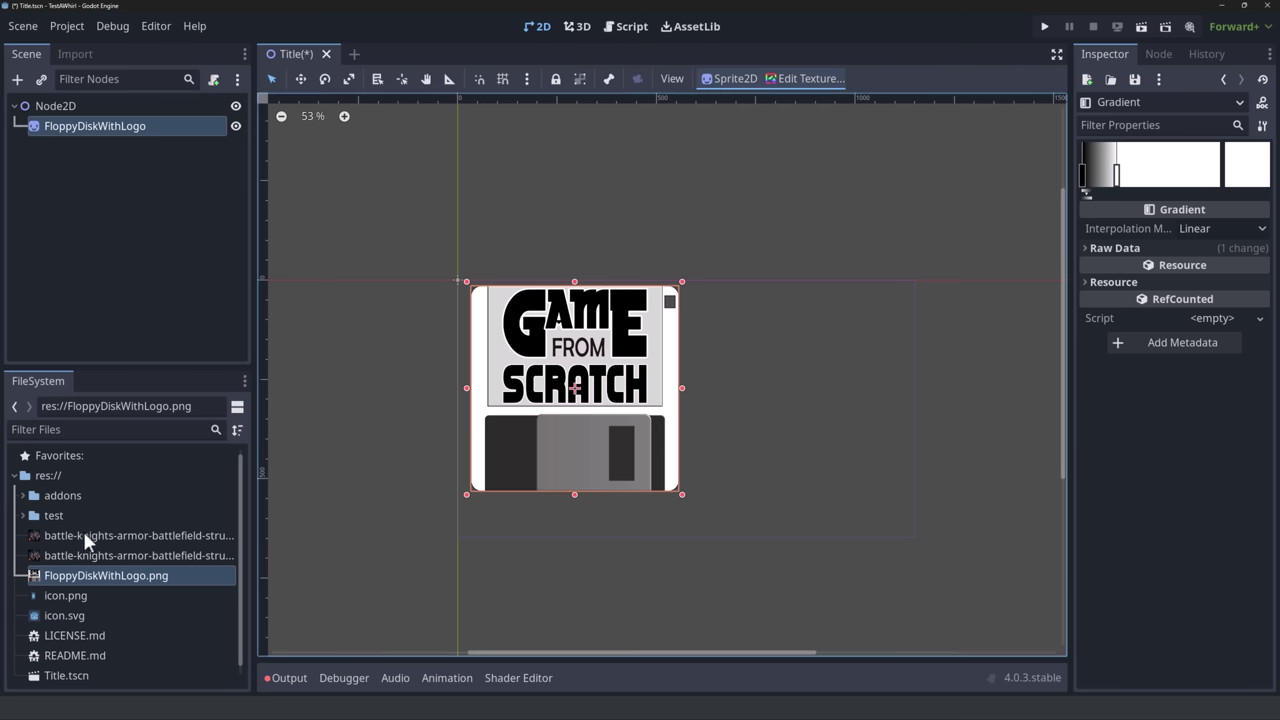
{"action": "key", "text": "Delete"}
{"action": "left_click", "coordinate": [598, 373]}
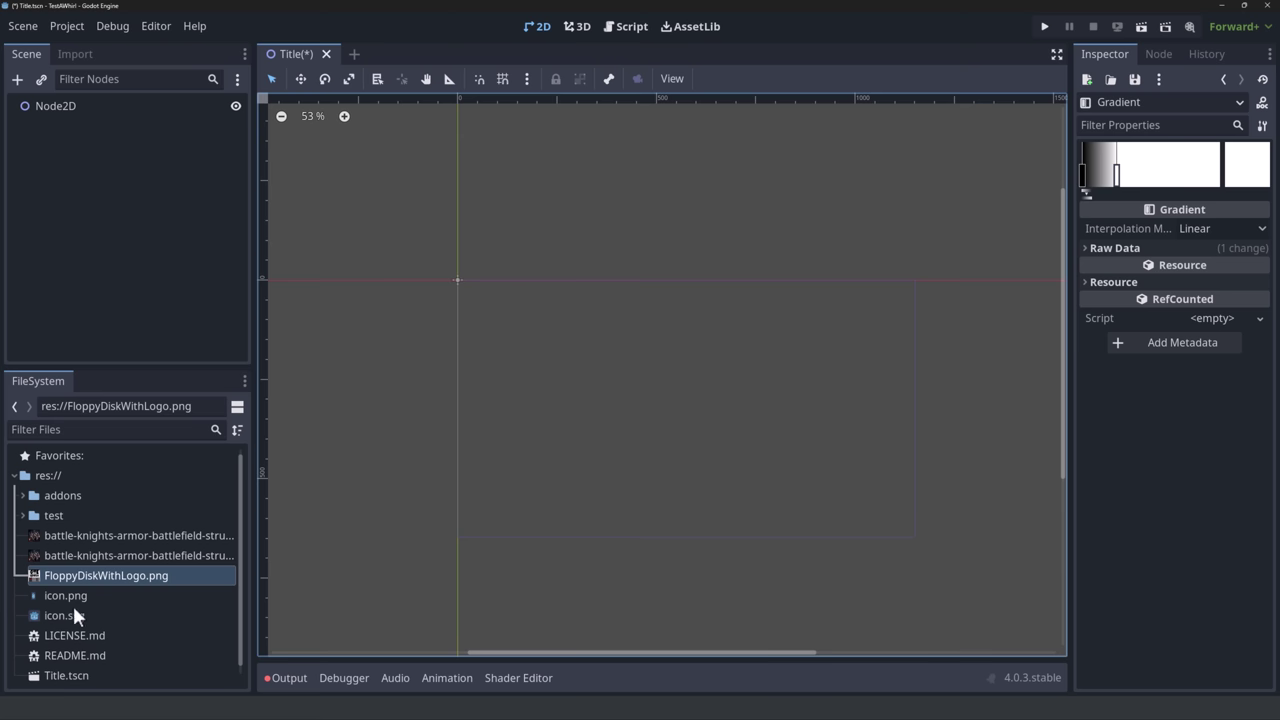
{"action": "left_click_drag", "start_coordinate": [66, 616], "coordinate": [567, 347]}
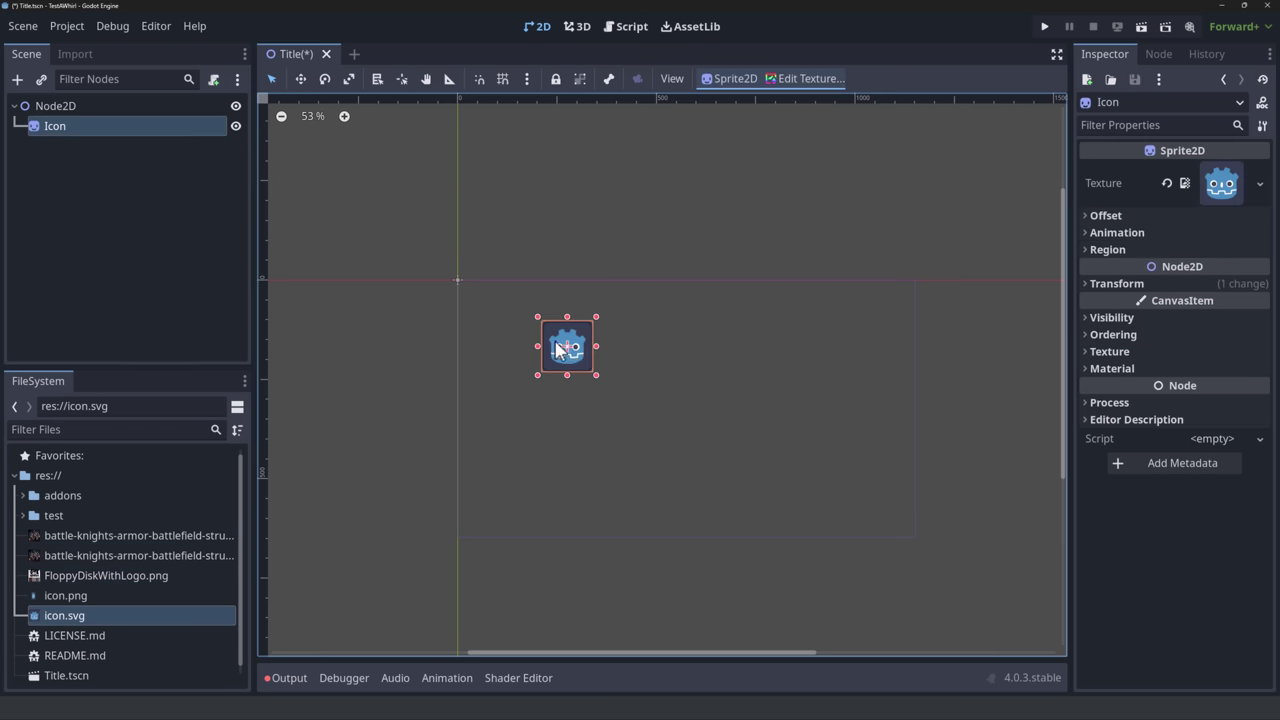
{"action": "left_click", "coordinate": [795, 78]}
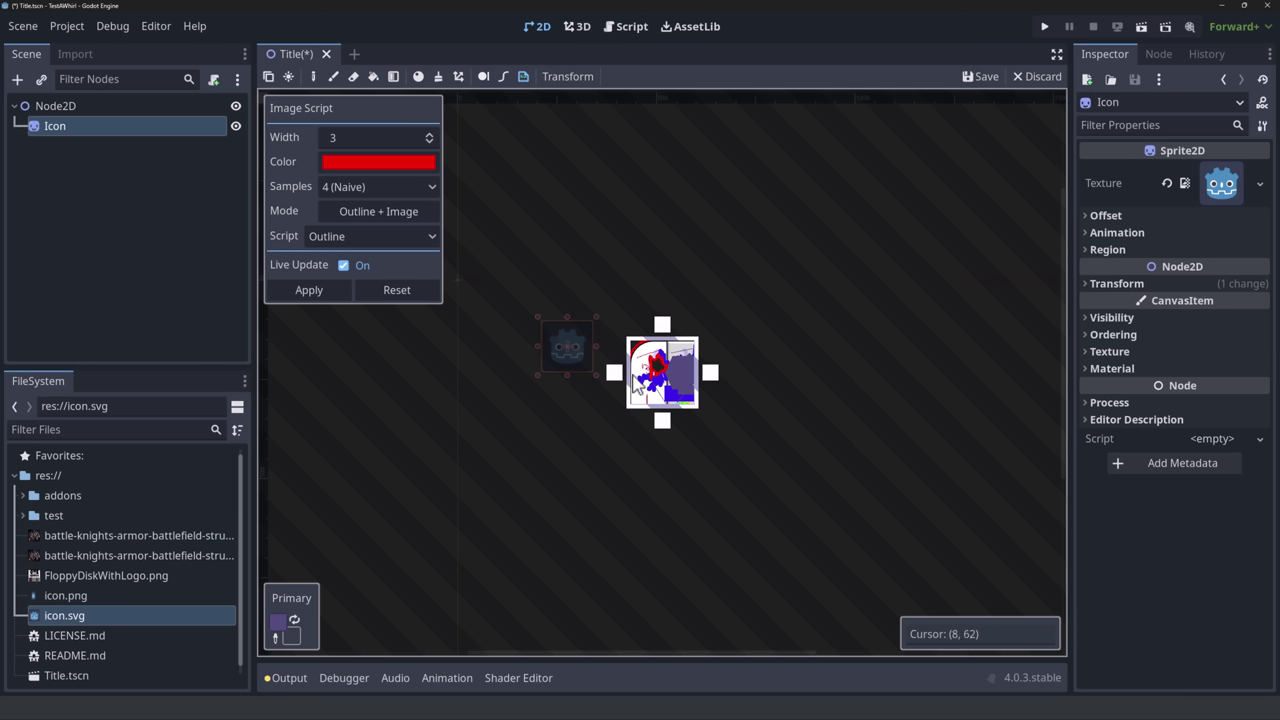
Enlarge the Godot icon's canvas on the left, right and bottom sides
{"action": "left_click", "coordinate": [269, 77]}
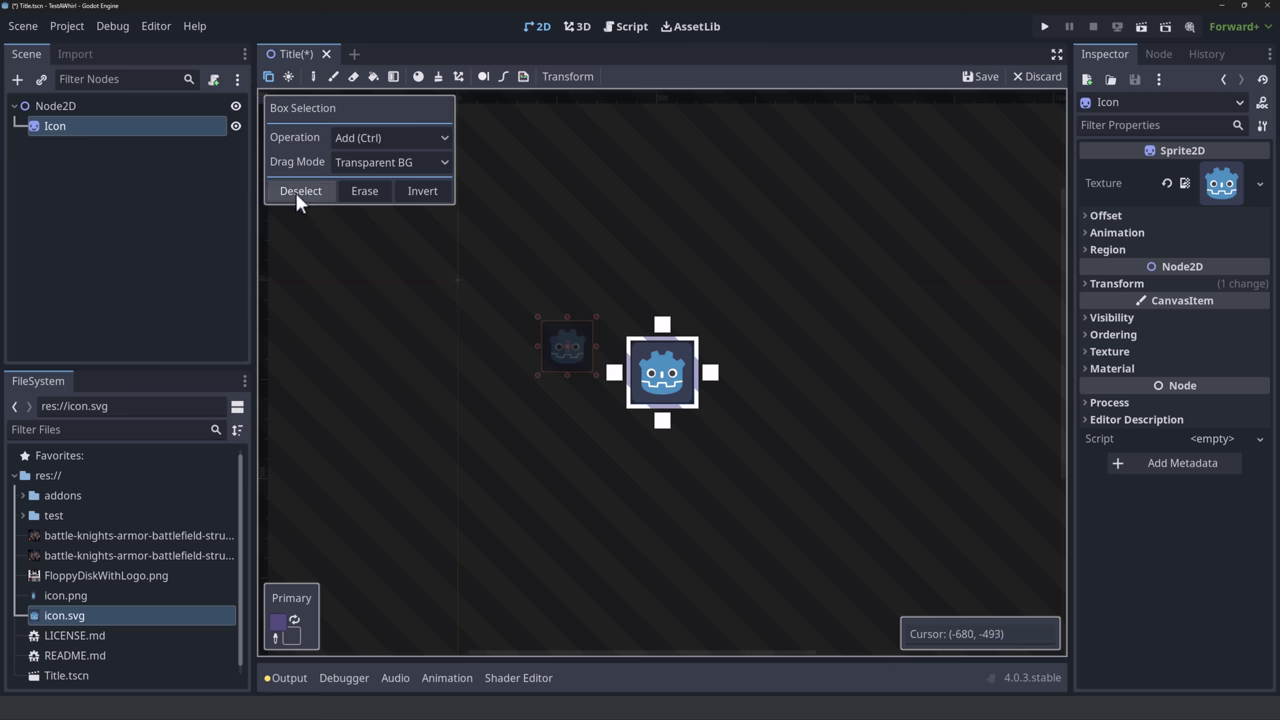
{"action": "left_click_drag", "start_coordinate": [614, 372], "coordinate": [606, 373]}
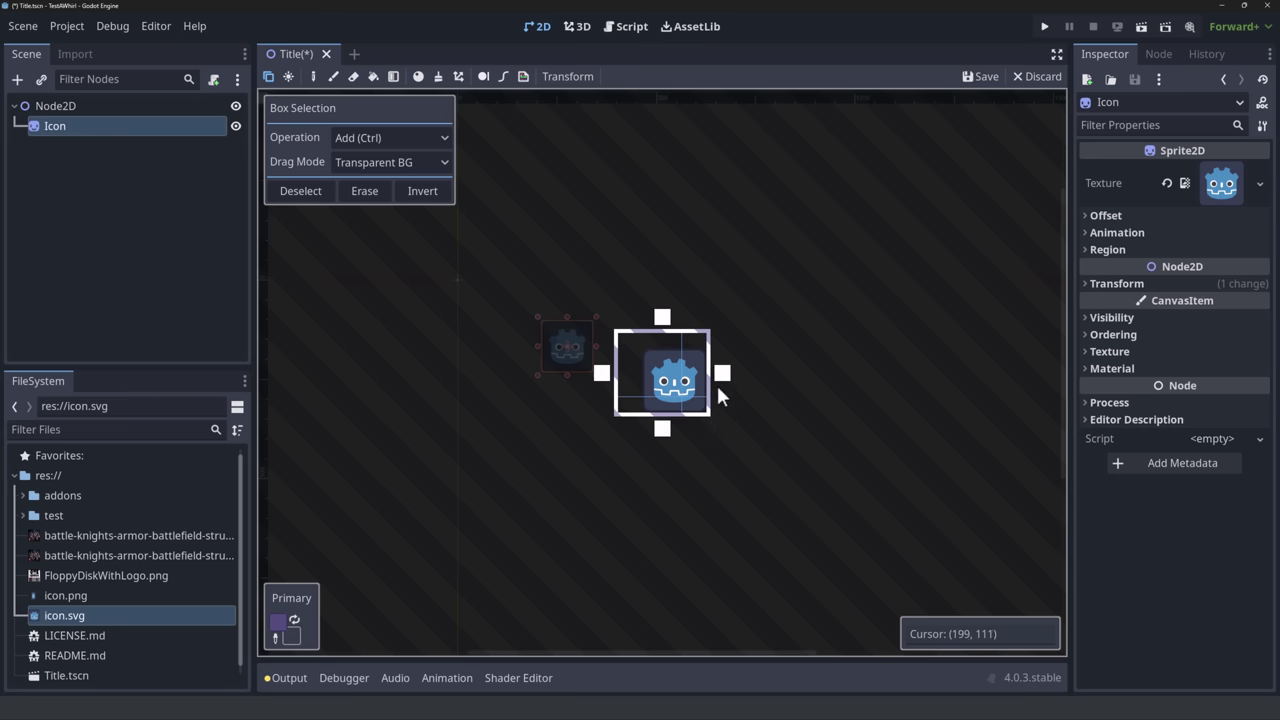
{"action": "left_click_drag", "start_coordinate": [720, 375], "coordinate": [728, 375]}
{"action": "left_click_drag", "start_coordinate": [662, 428], "coordinate": [662, 441]}
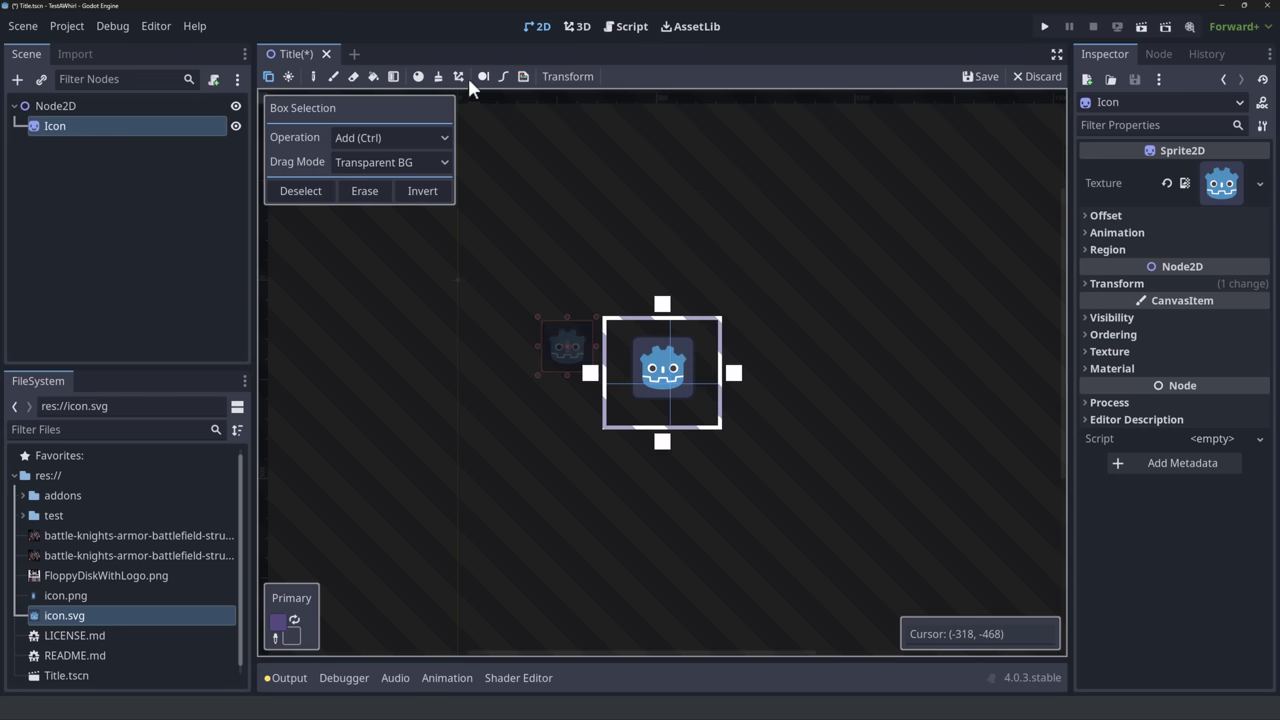
Apply the red 3-pixel Outline script to the Godot icon
{"action": "left_click", "coordinate": [523, 76]}
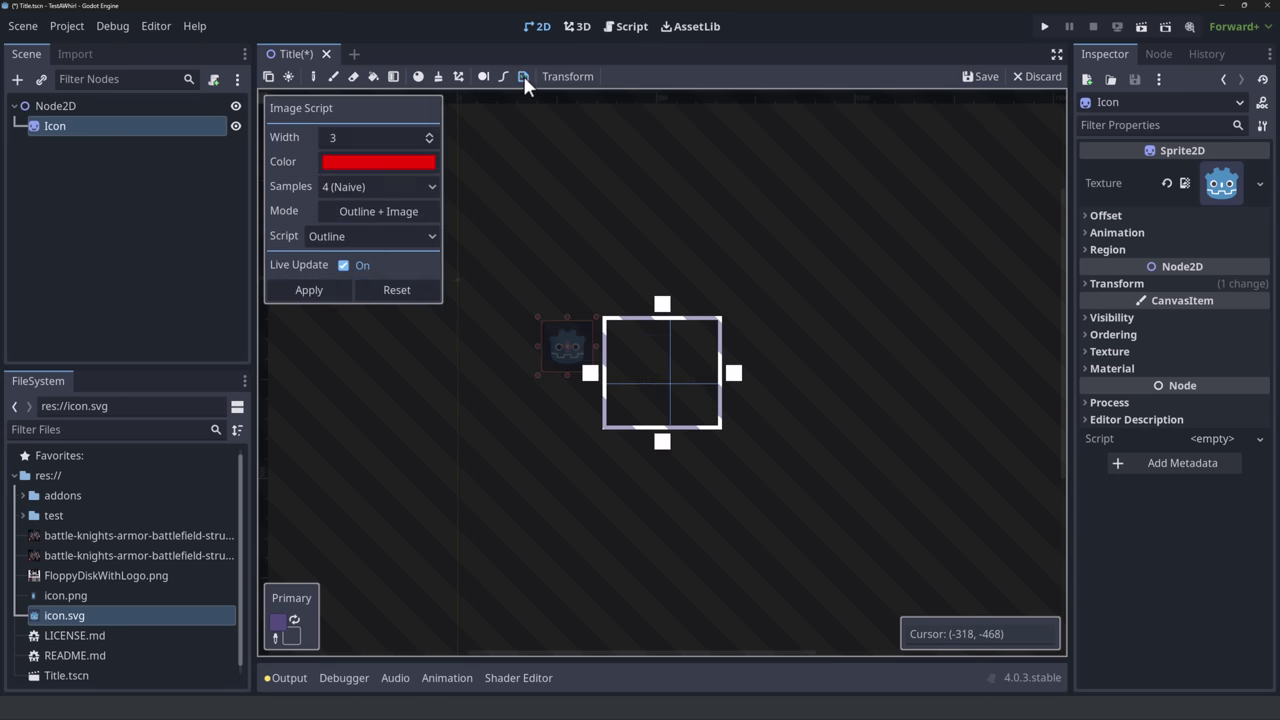
{"action": "left_click", "coordinate": [325, 289]}
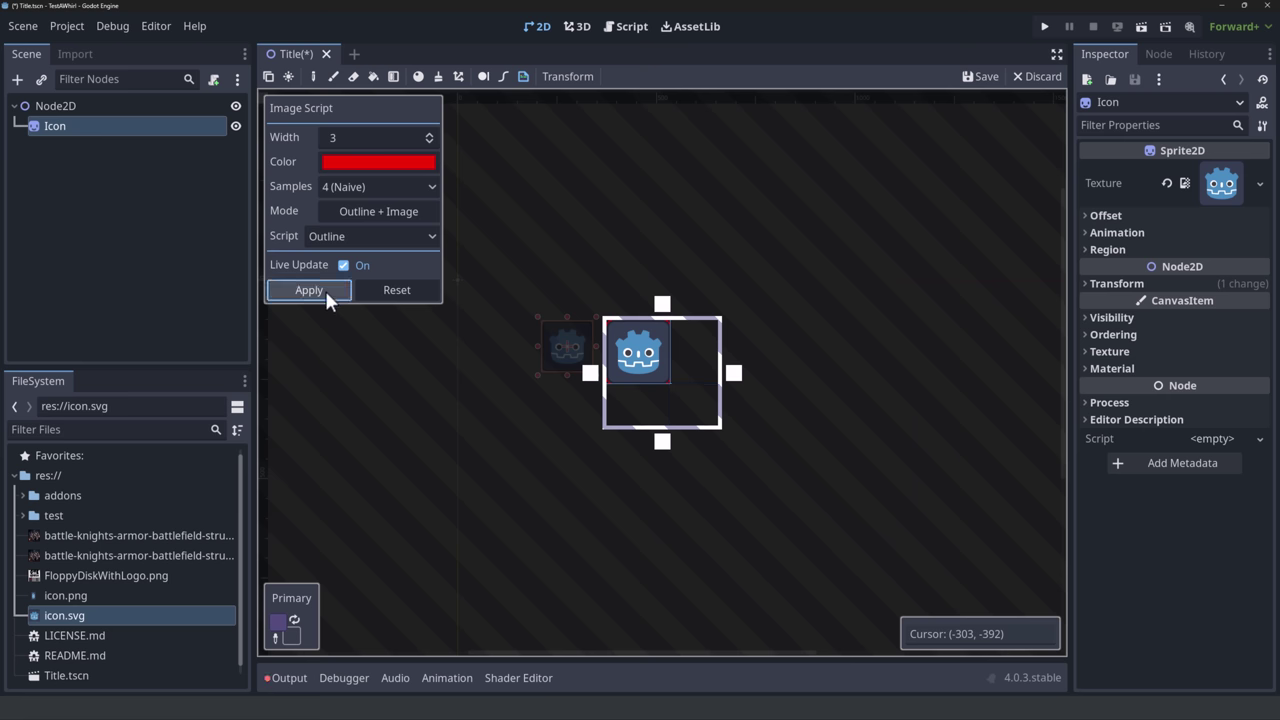
{"action": "scroll", "coordinate": [673, 402], "scroll_direction": "up", "scroll_amount": 8}
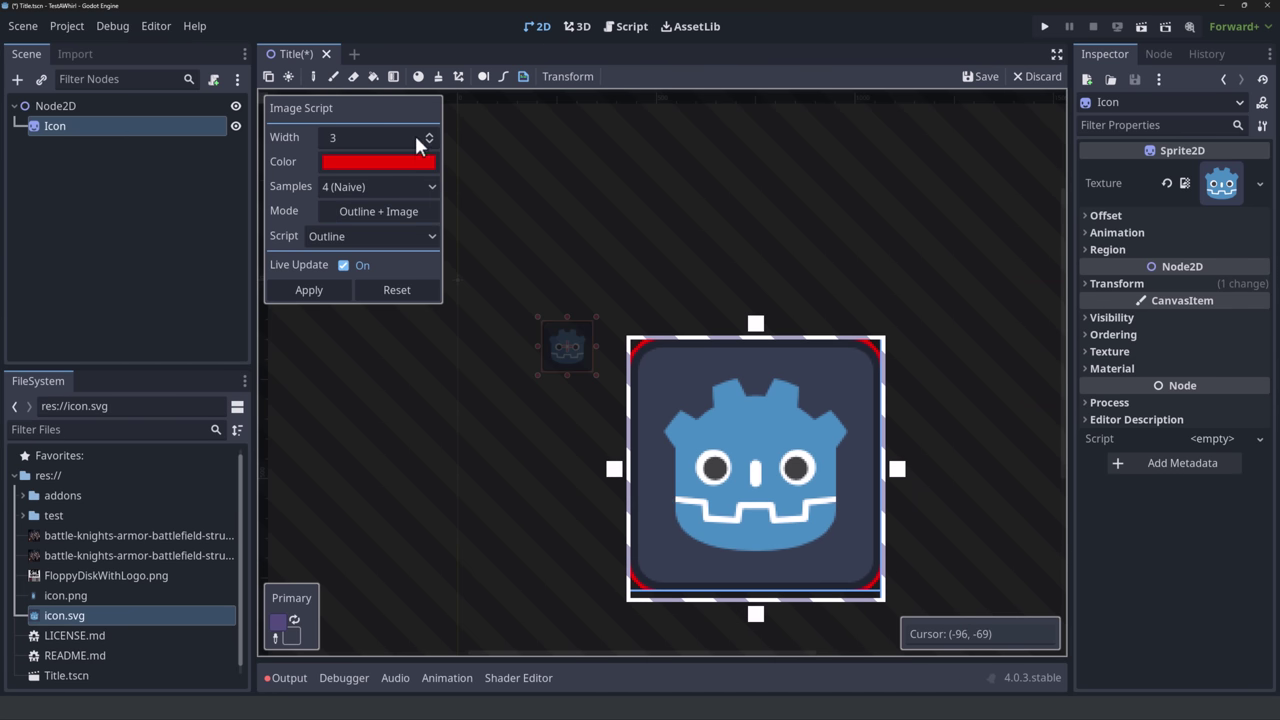
Apply Adjust HSV with Hue 45 to turn the icon purple
{"action": "left_click", "coordinate": [412, 237]}
{"action": "left_click", "coordinate": [350, 259]}
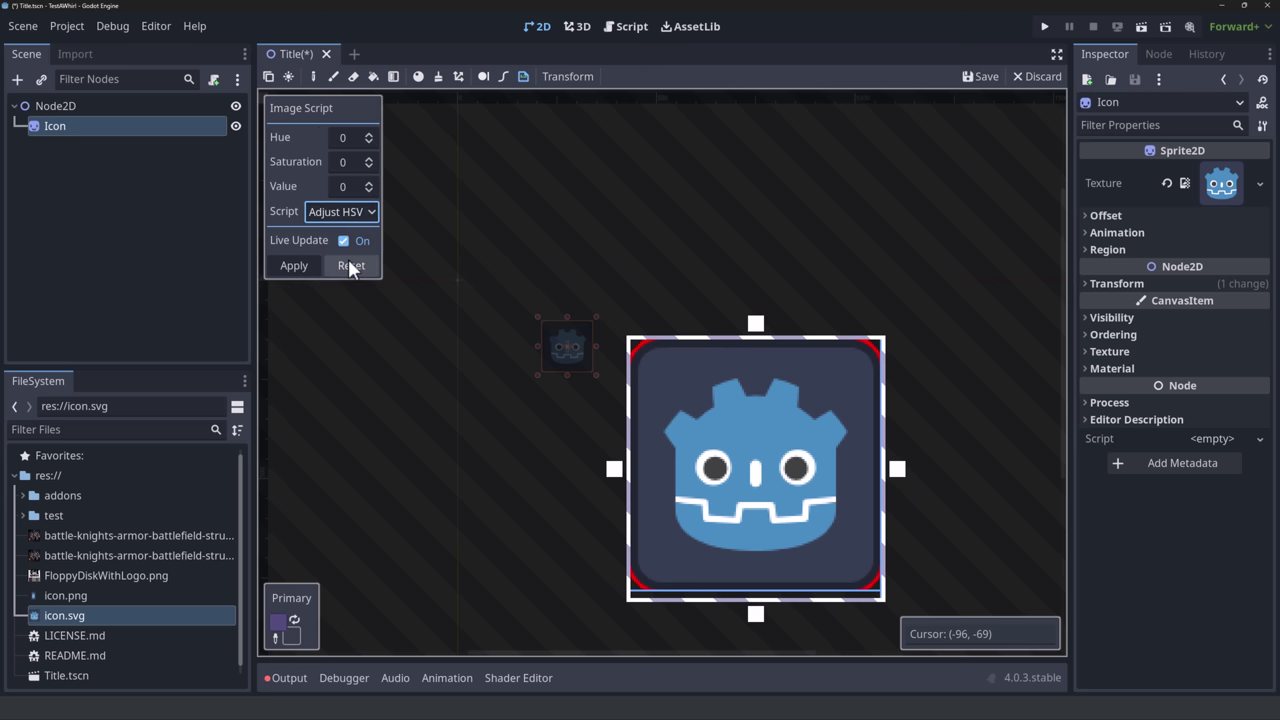
{"action": "left_click", "coordinate": [346, 138]}
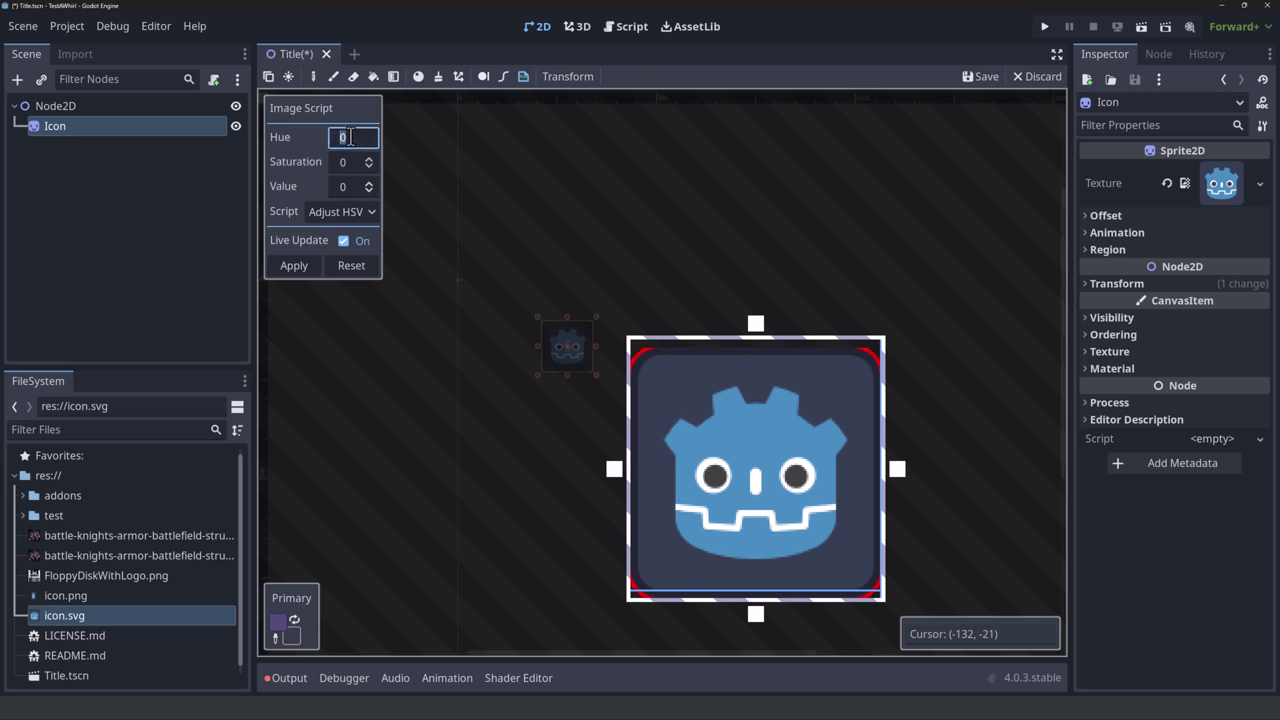
{"action": "type", "text": "45"}
{"action": "left_click", "coordinate": [296, 265]}
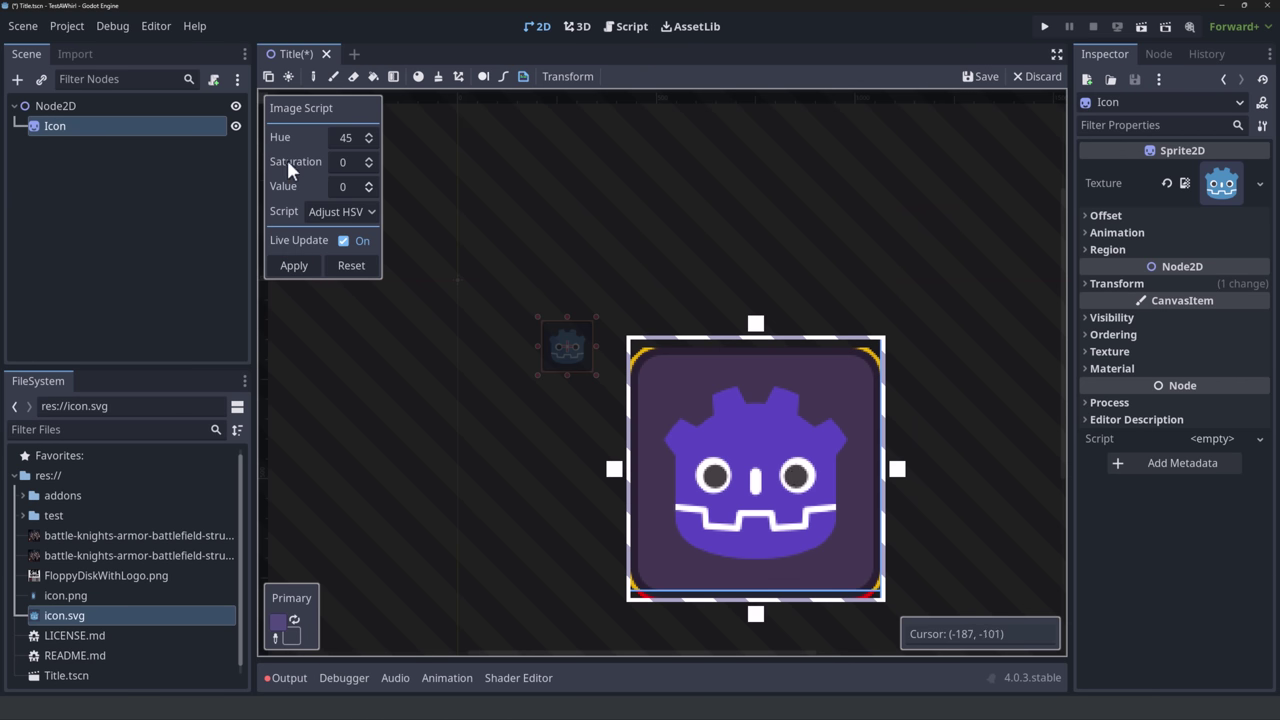
Choose the Constrain to Palette script and look over its Palette Texture options without picking one
{"action": "left_click", "coordinate": [342, 211]}
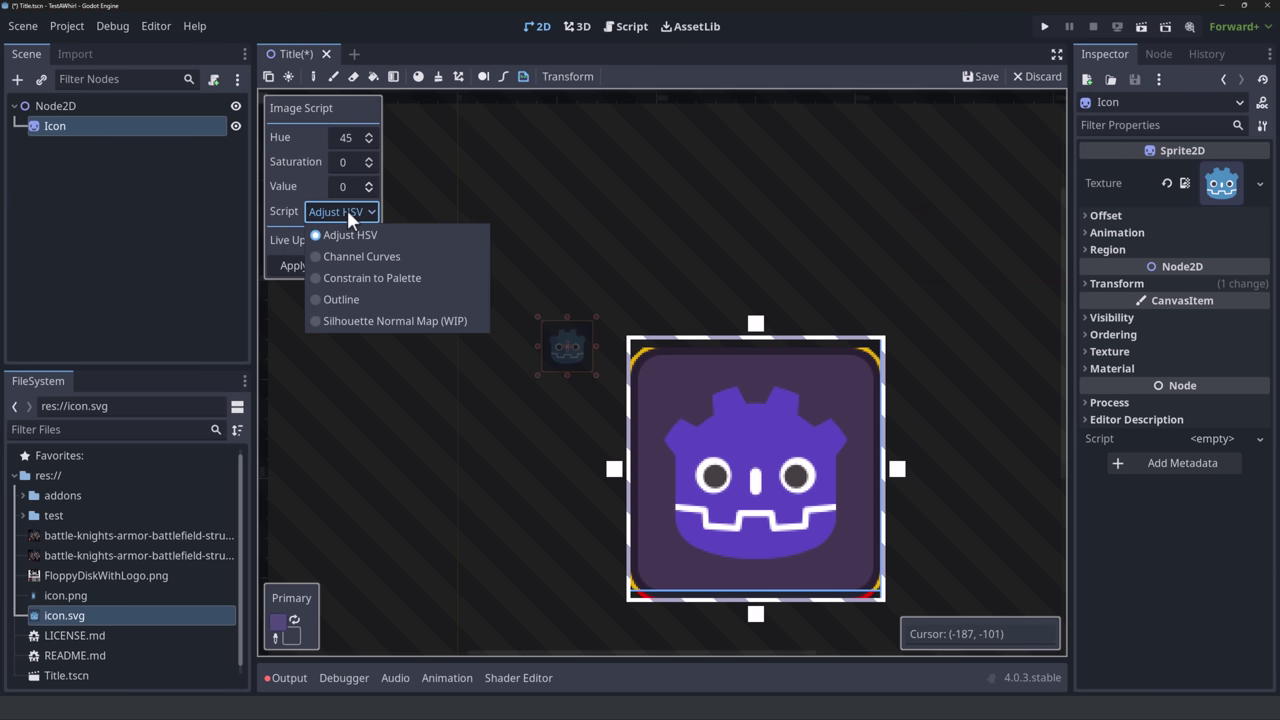
{"action": "left_click", "coordinate": [340, 278]}
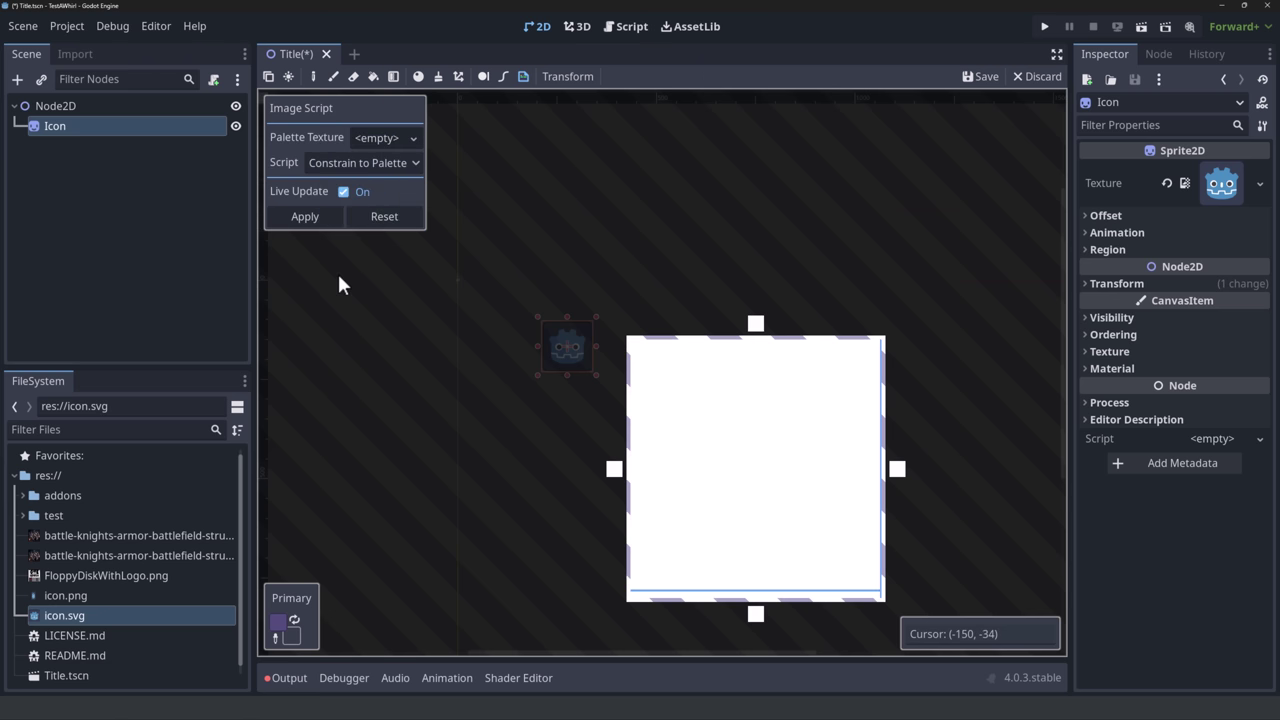
{"action": "left_click", "coordinate": [412, 138]}
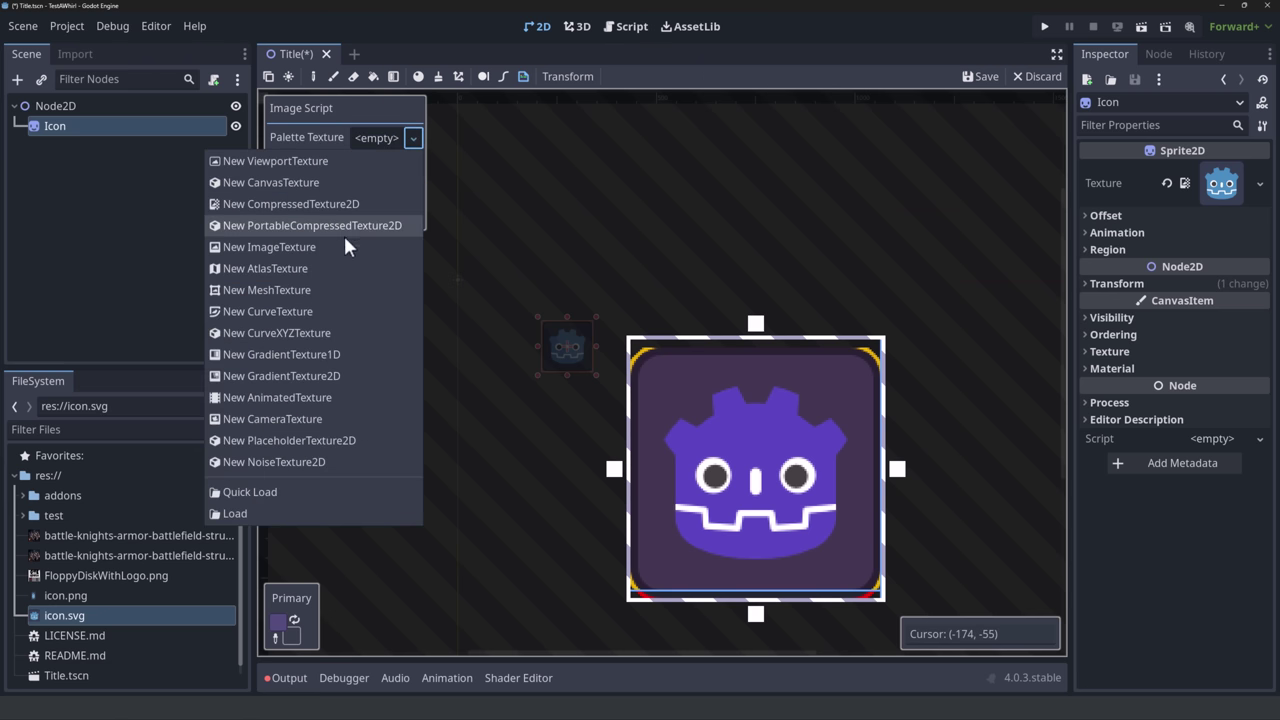
{"action": "left_click", "coordinate": [513, 208]}
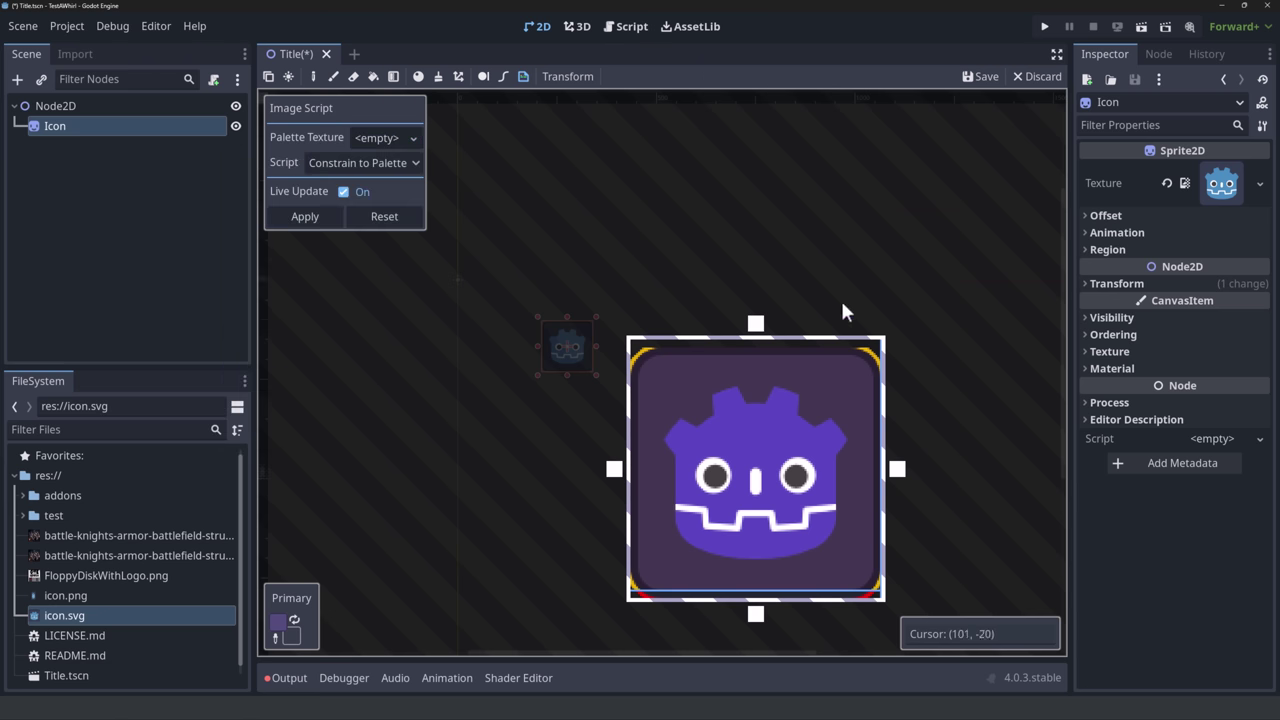